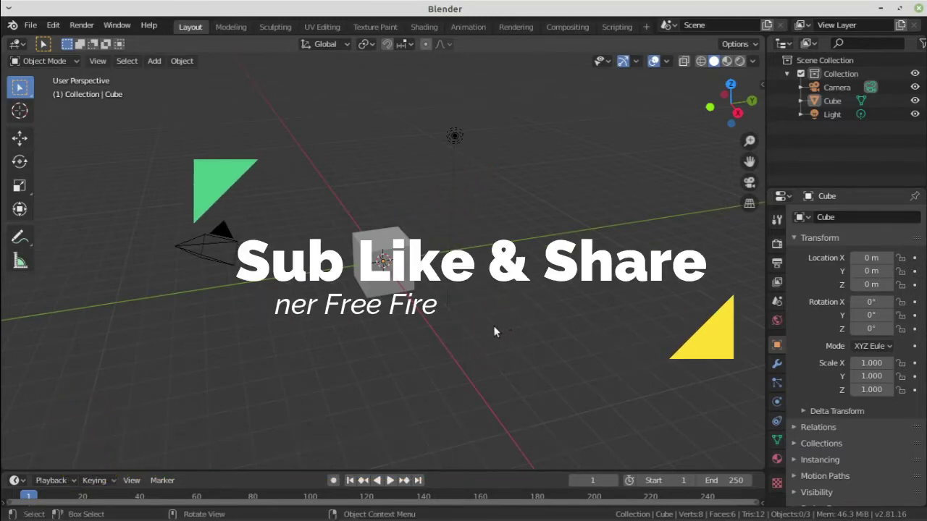
Delete the camera and light, and move the cube to about X -1 m, Y -9 m, Z 1 m.
middle_drag(495, 332, 466, 311)
key(Delete)
click(396, 233)
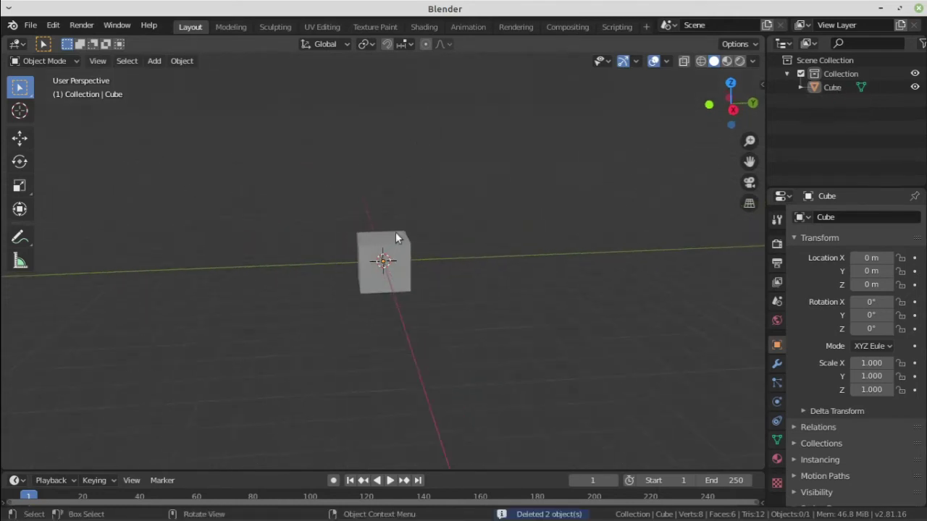
key(g)
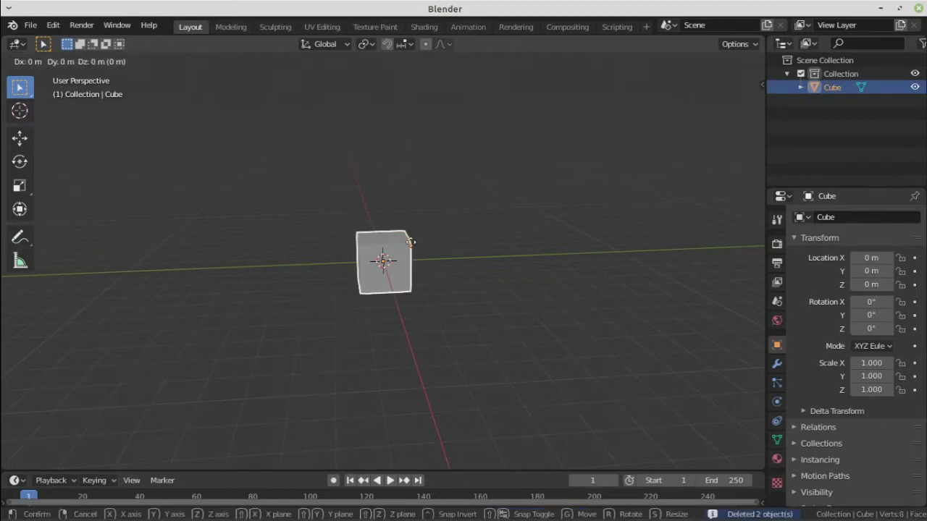
ctrl+click(189, 226)
mouse_move(202, 244)
middle_down()
mouse_move(205, 311)
mouse_move(208, 230)
middle_up()
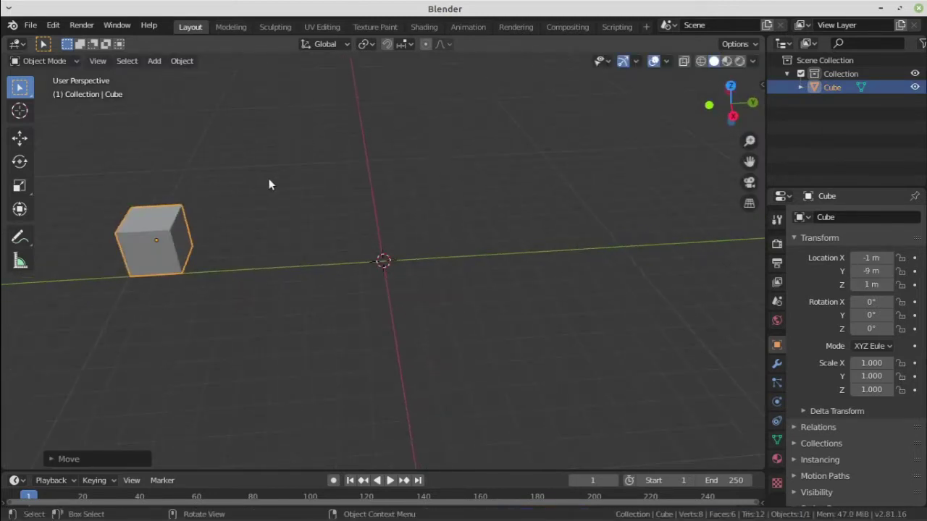
Add a Bezier curve at the world origin.
key(shift+a)
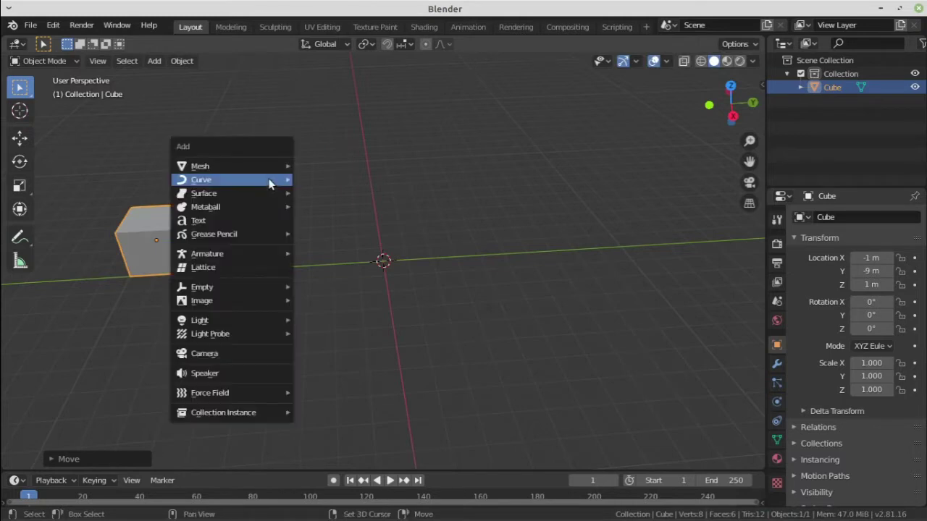
mouse_move(269, 185)
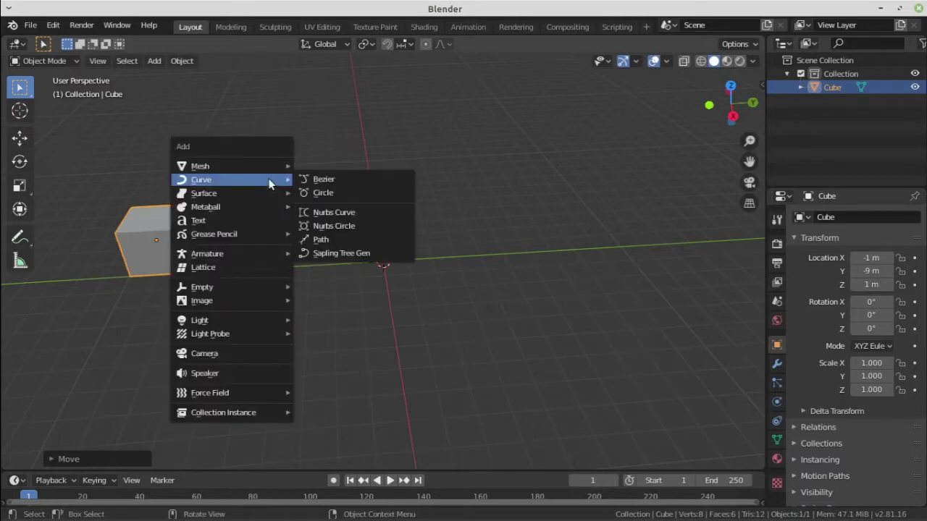
click(311, 187)
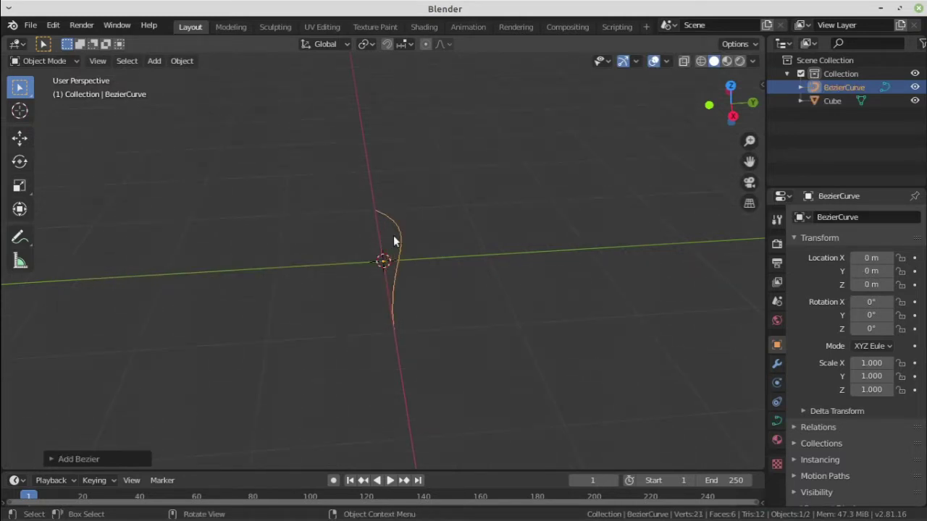
In Edit Mode from the top view, move the Bezier curve's first control point about 7 m along negative Y, close to the cube.
key(Tab)
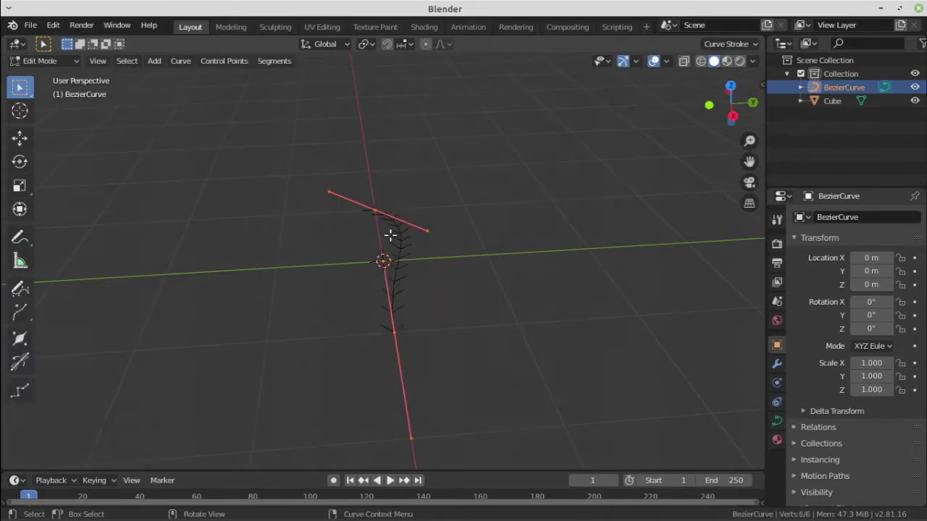
key(KP_7)
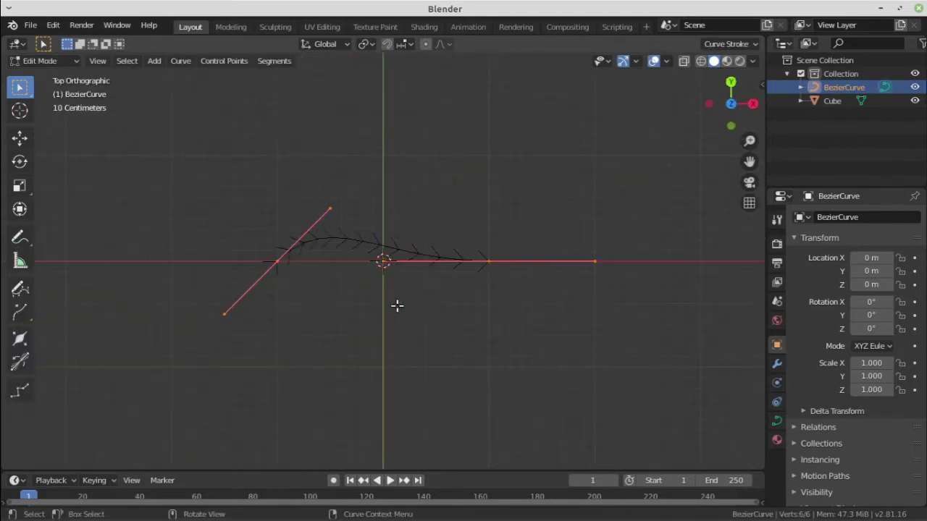
drag(253, 244, 313, 323)
scroll(202, 224, up, 5)
scroll(257, 299, down, 4)
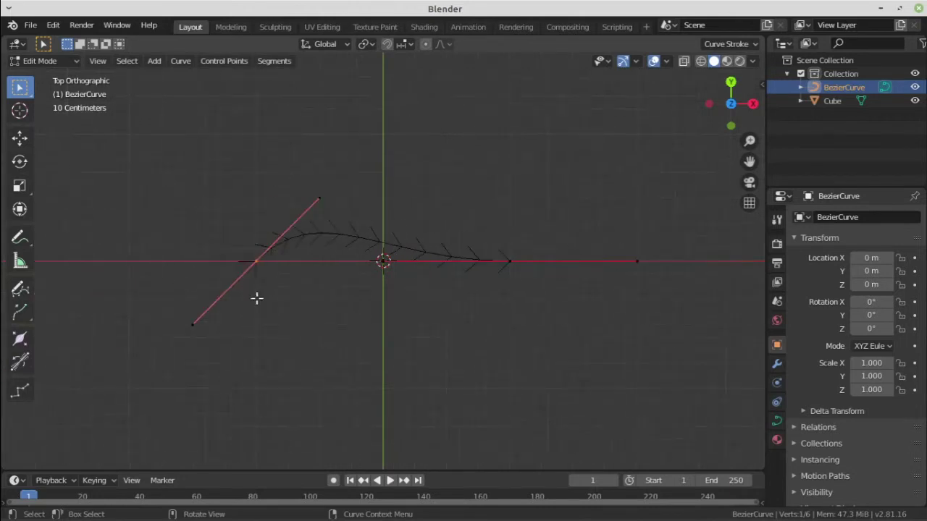
shift+middle_drag(432, 354, 352, 239)
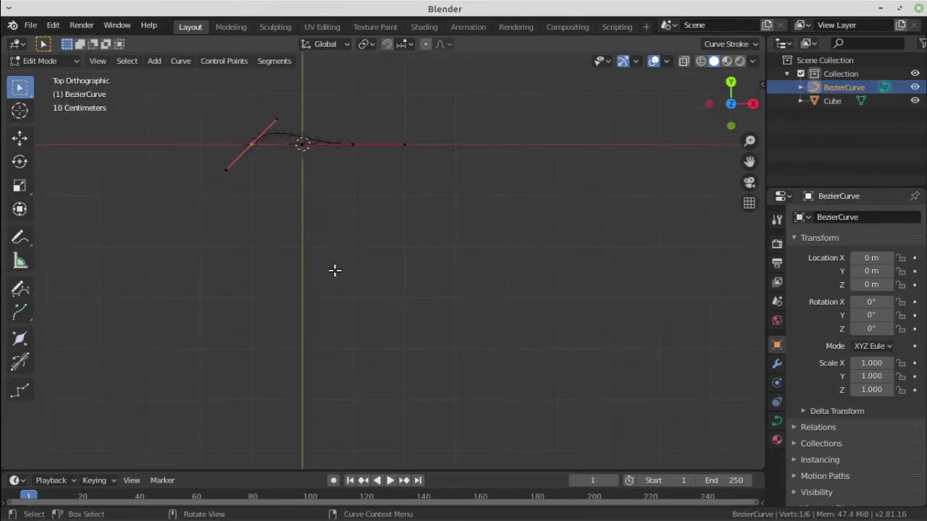
scroll(334, 272, down, 5)
key(g)
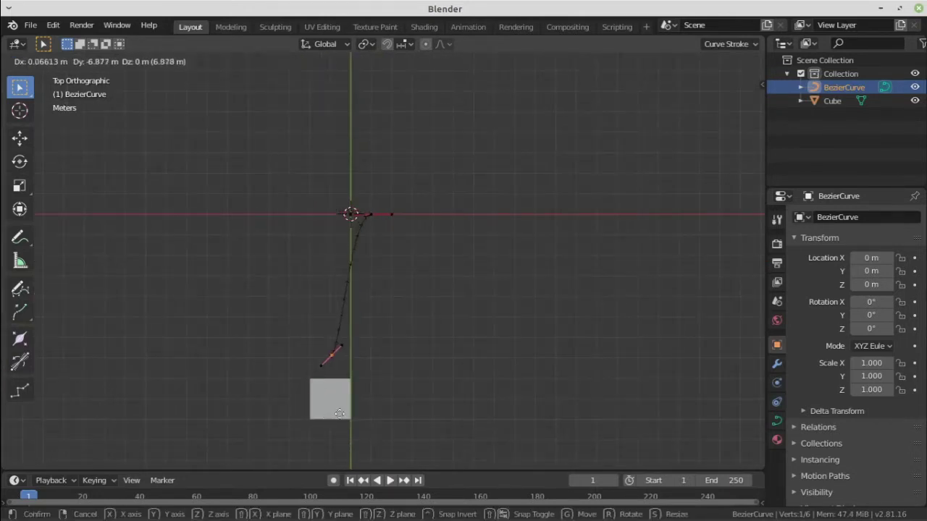
click(342, 423)
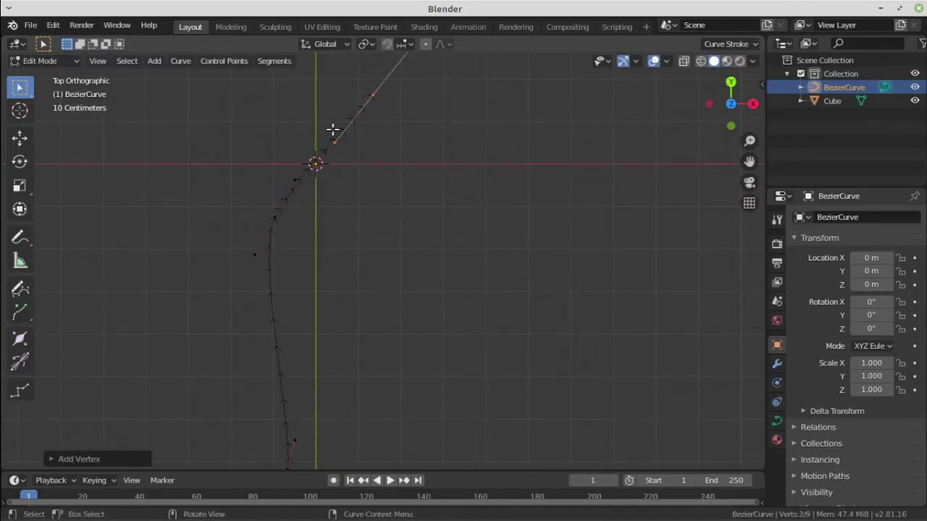
Extrude a new control point from the curve's far end and move it about 3.4 m further away from the cube.
scroll(332, 129, down, 3)
key(e)
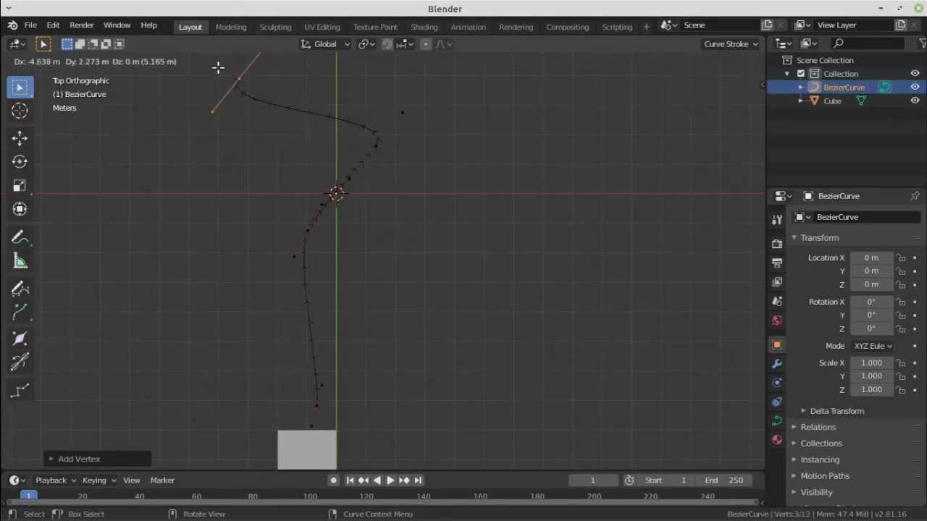
click(218, 67)
scroll(329, 181, down, 2)
key(g)
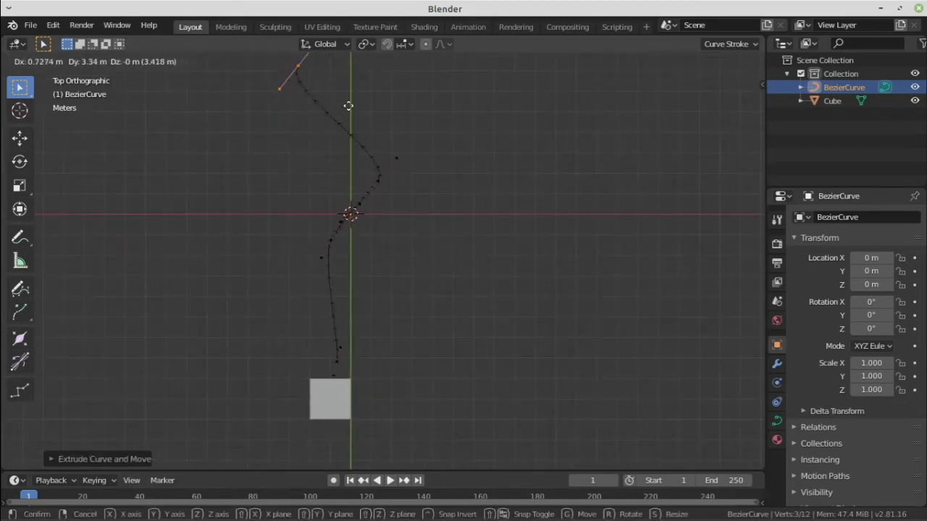
click(350, 105)
Reposition the control points at the curve's far end to shape a smooth S-shaped path, and return to Object Mode.
drag(259, 81, 444, 164)
key(g)
click(364, 146)
key(g)
click(422, 145)
middle_drag(422, 145, 380, 248)
key(Tab)
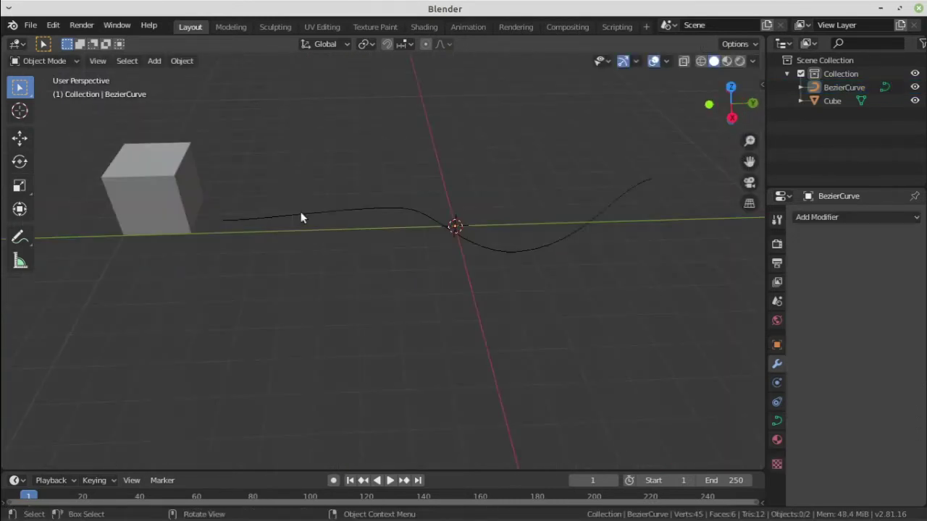
click(300, 213)
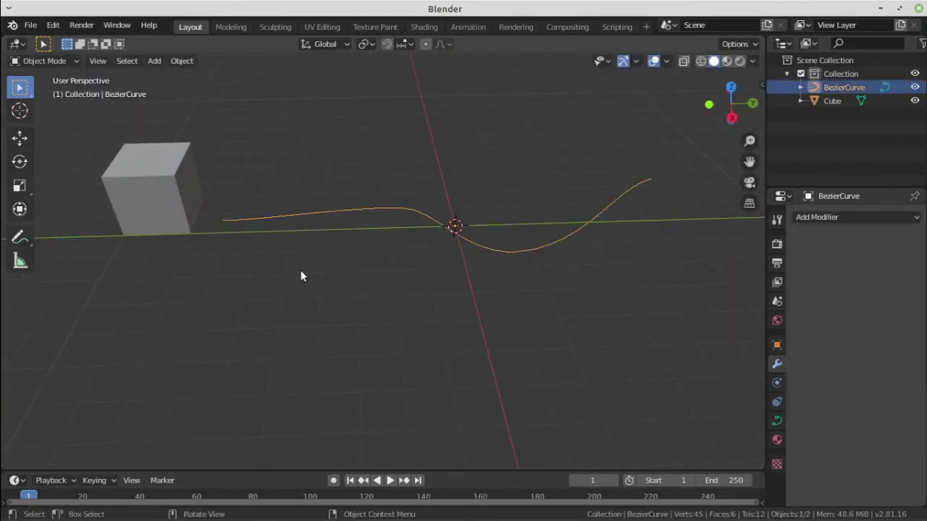
Add a particle system to the cube.
middle_drag(302, 273, 194, 206)
click(203, 208)
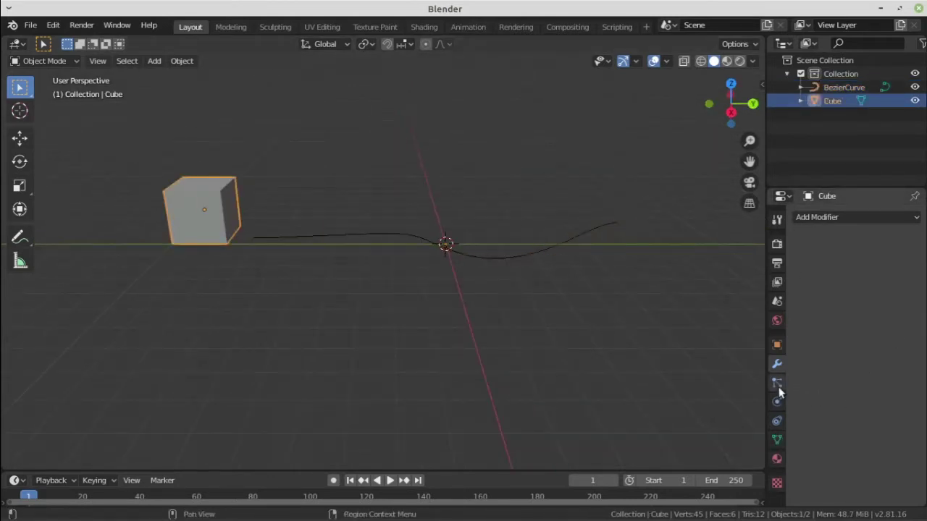
click(779, 387)
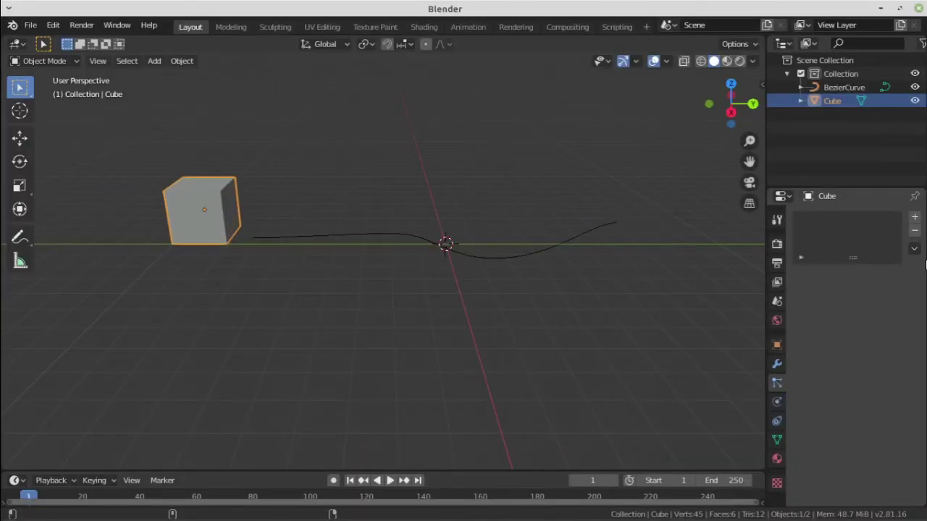
click(915, 218)
Play the animation to preview the cube's particle emission, stopping around frame 30.
key(space)
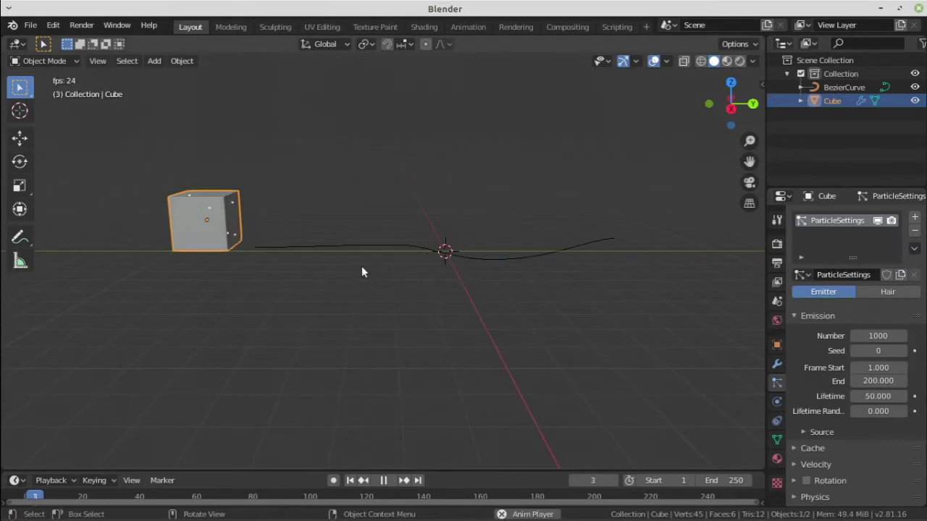
key(space)
scroll(325, 271, up, 2)
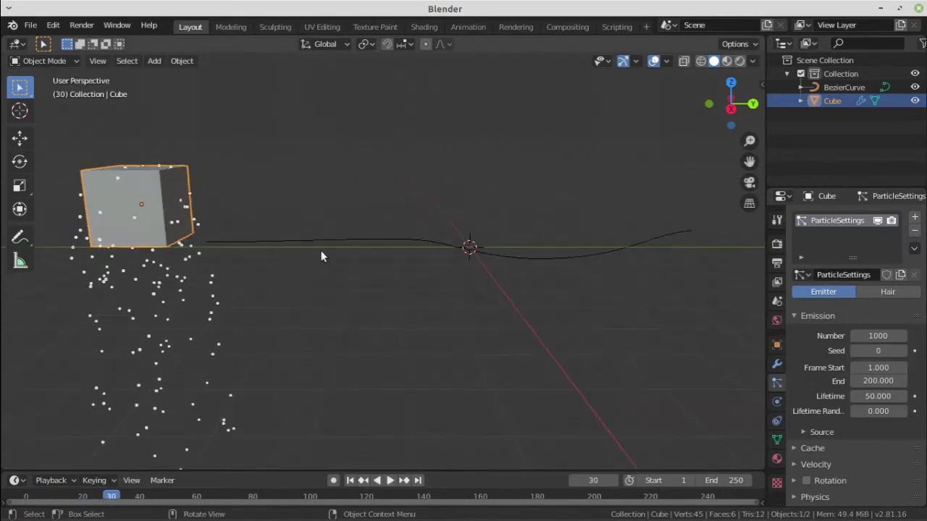
Enable a force field on the Bezier curve and set its type to Curve Guide.
click(315, 243)
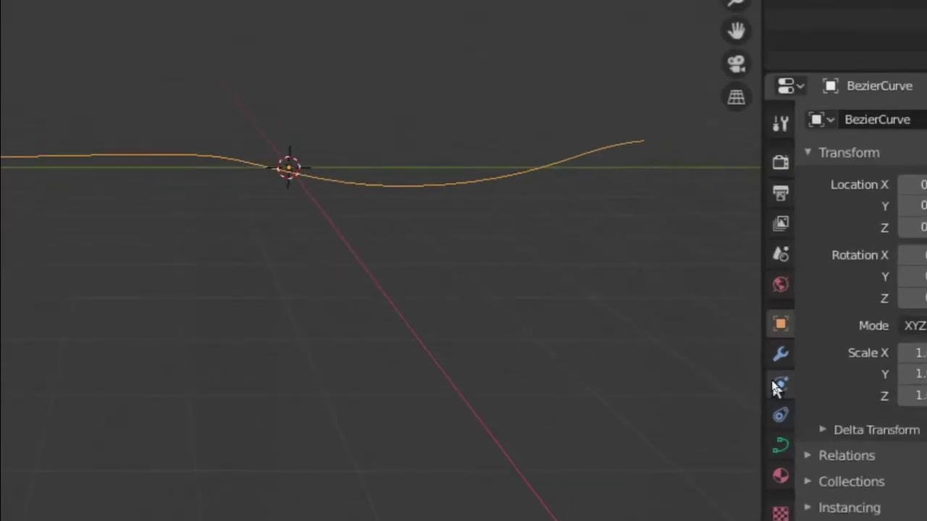
click(779, 386)
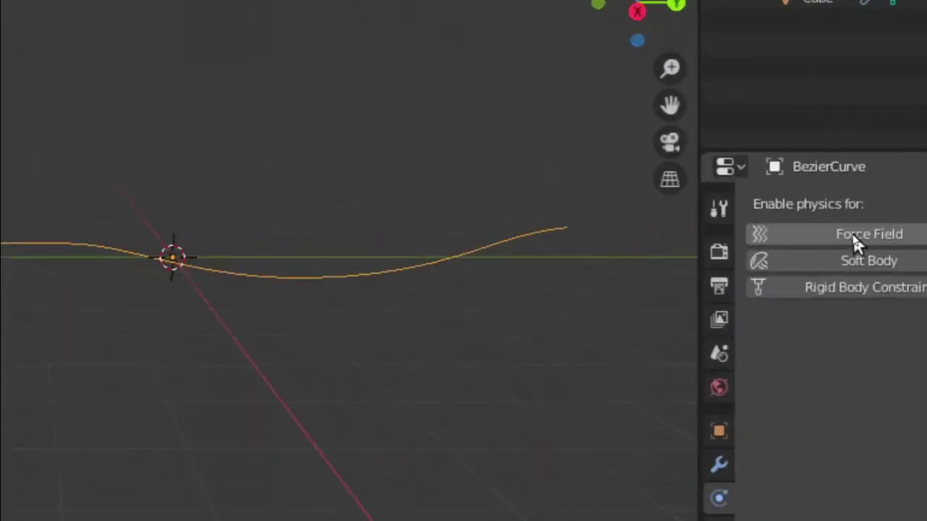
click(854, 237)
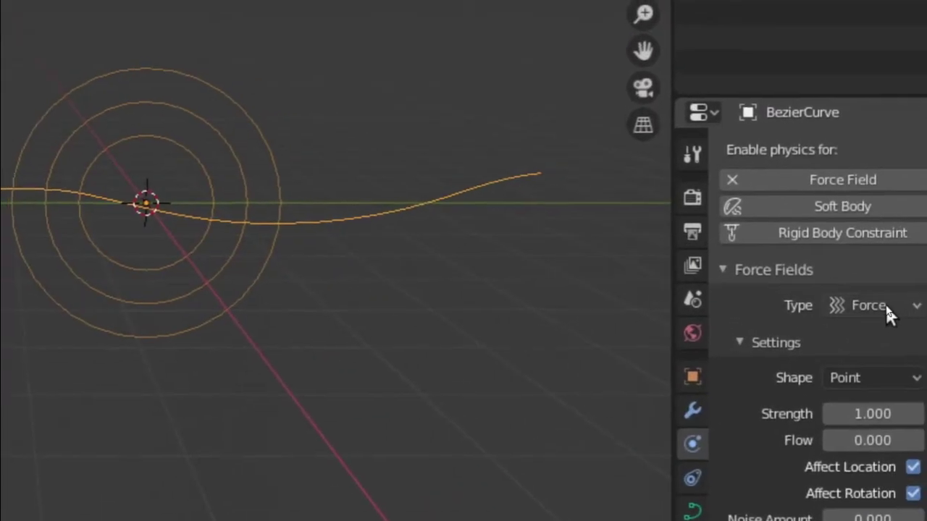
click(885, 304)
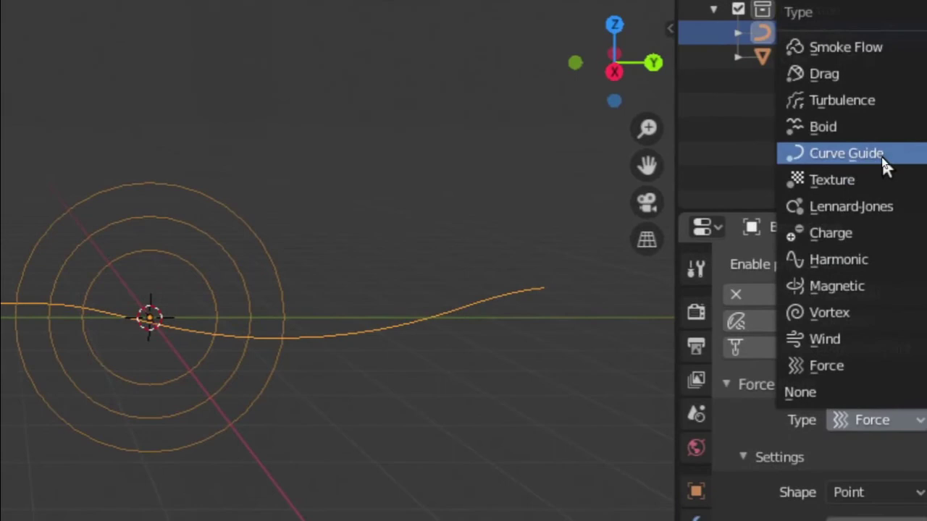
click(882, 156)
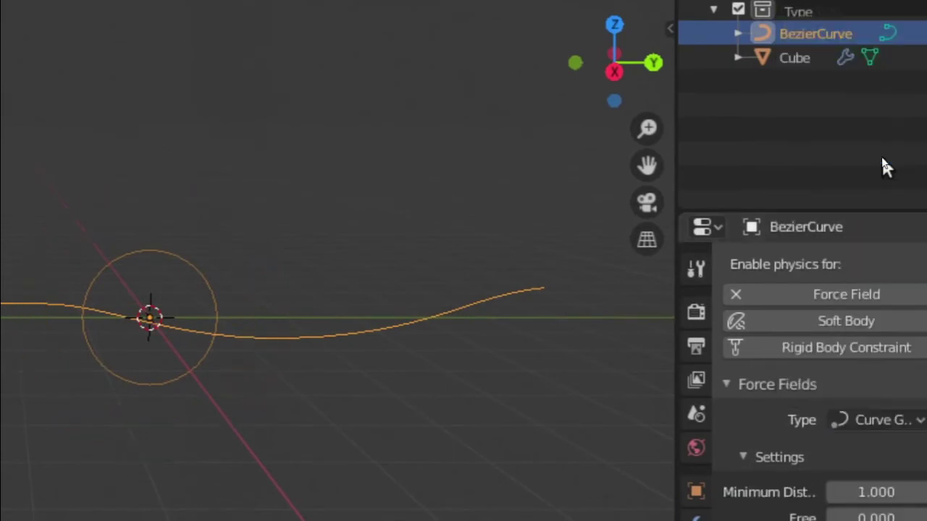
Play the animation and examine from several angles how the particles travel along the guide curve.
key(space)
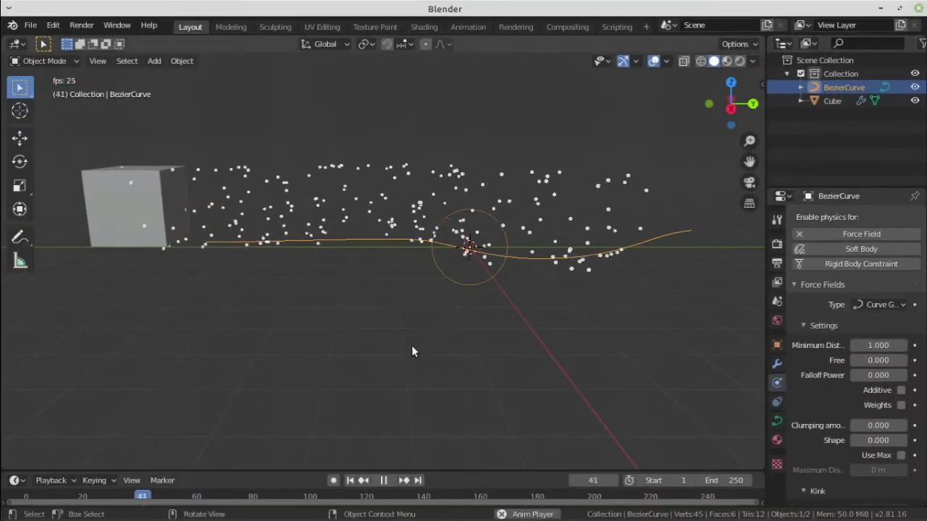
middle_drag(377, 397, 380, 338)
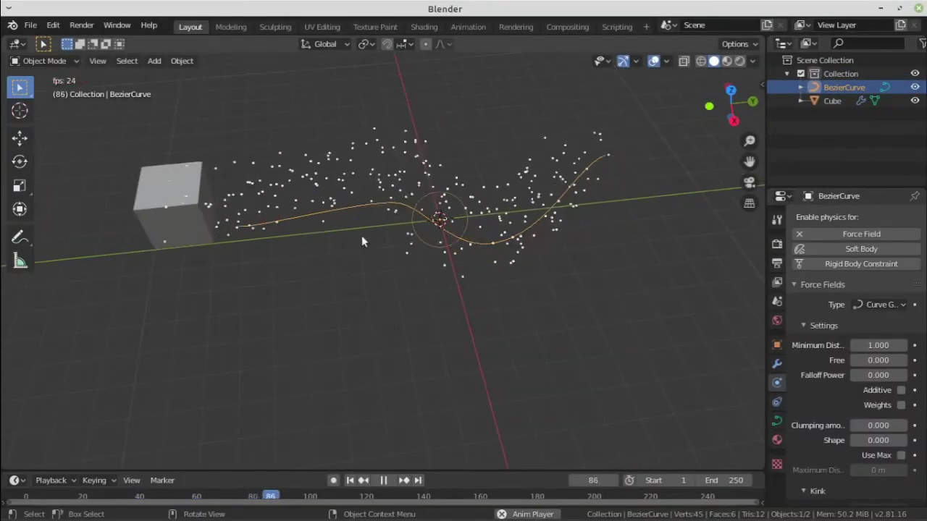
middle_drag(416, 221, 404, 237)
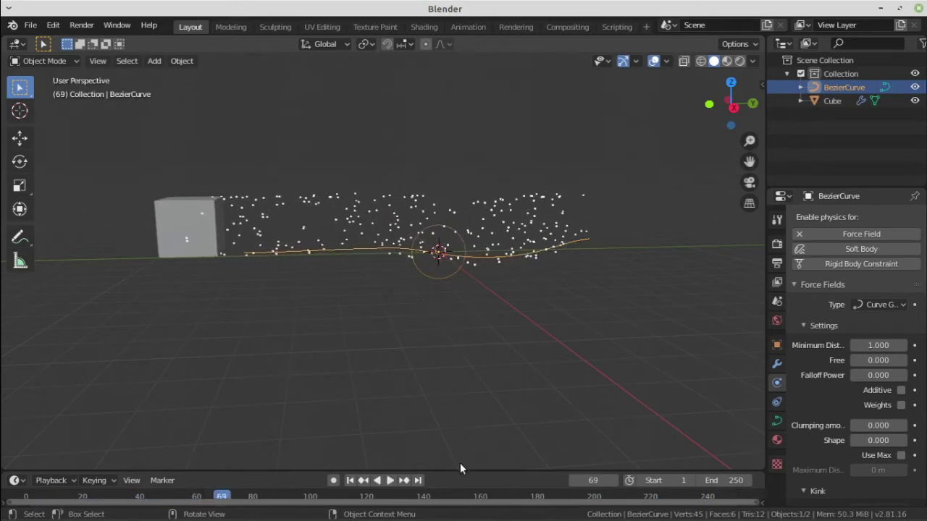
Enlarge the timeline, set the playback range to start at frame 10 and end at frame 100, and resume playback.
drag(464, 472, 680, 433)
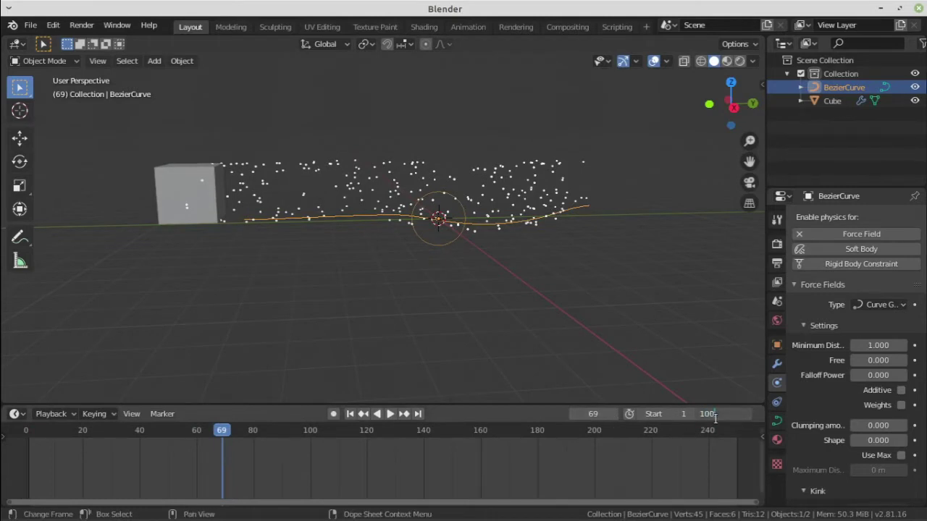
key(Return)
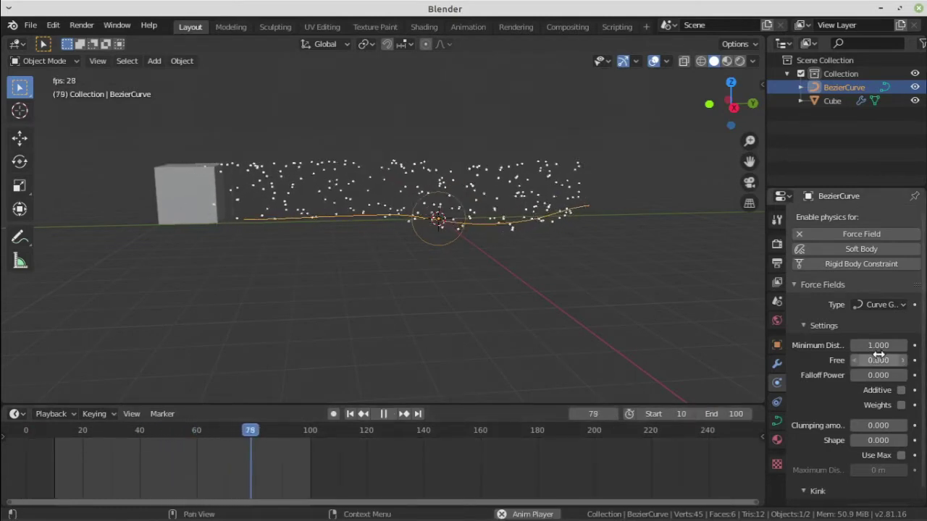
Set the curve guide's Kink type to Braid, with Frequency 1.2 and Shape -0.3.
scroll(879, 355, down, 1)
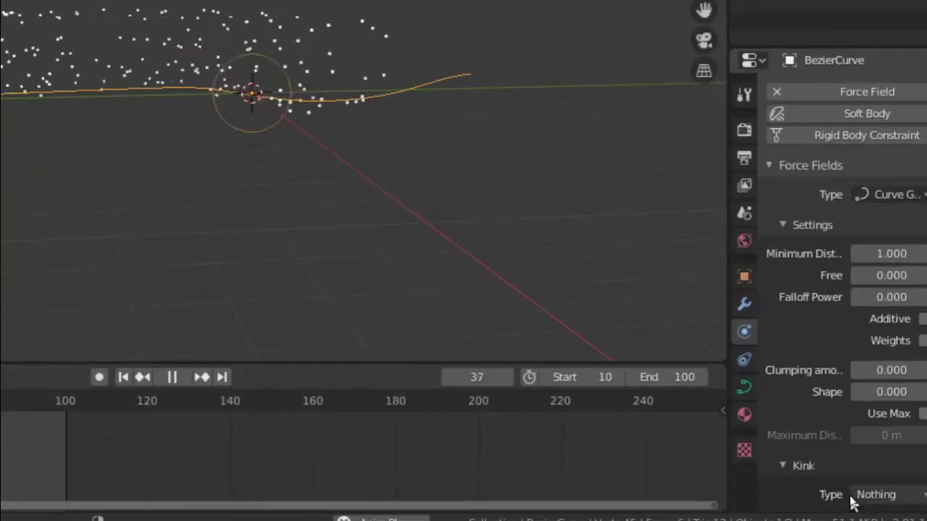
click(854, 500)
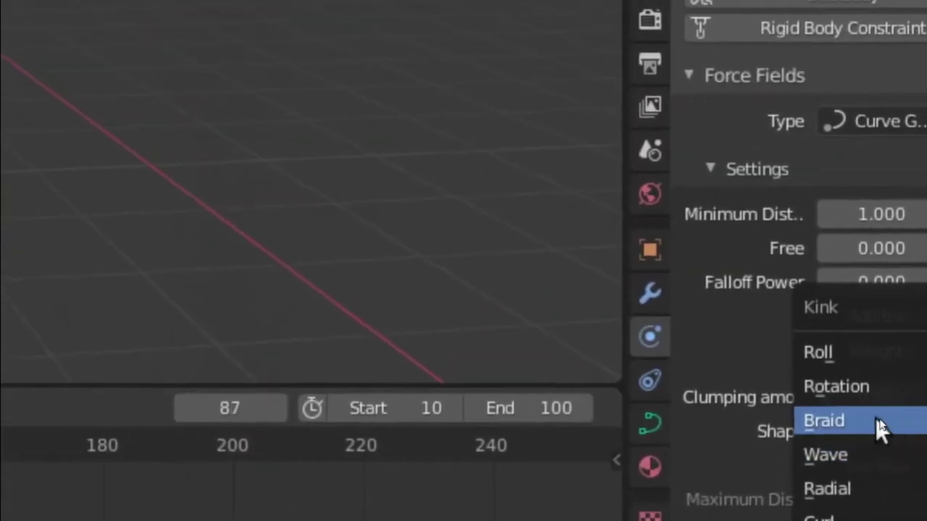
click(869, 423)
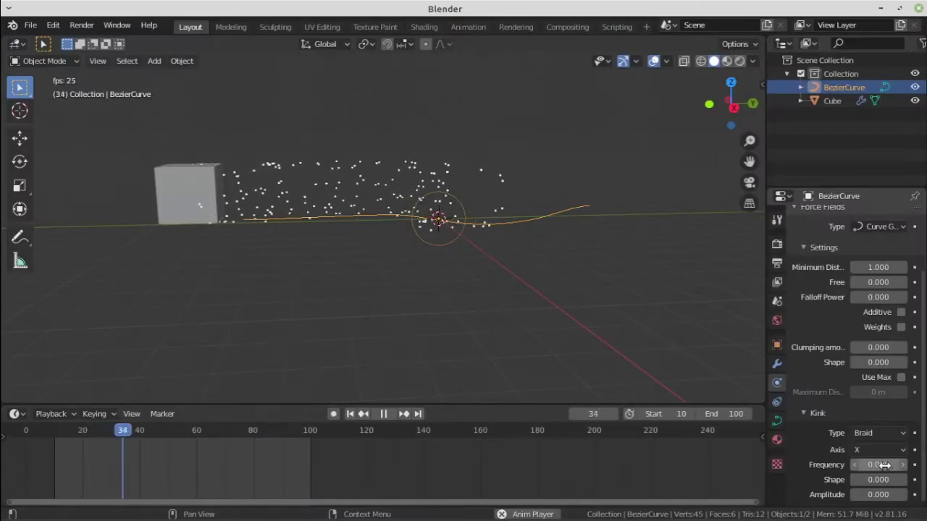
scroll(886, 450, up, 2)
scroll(887, 451, down, 2)
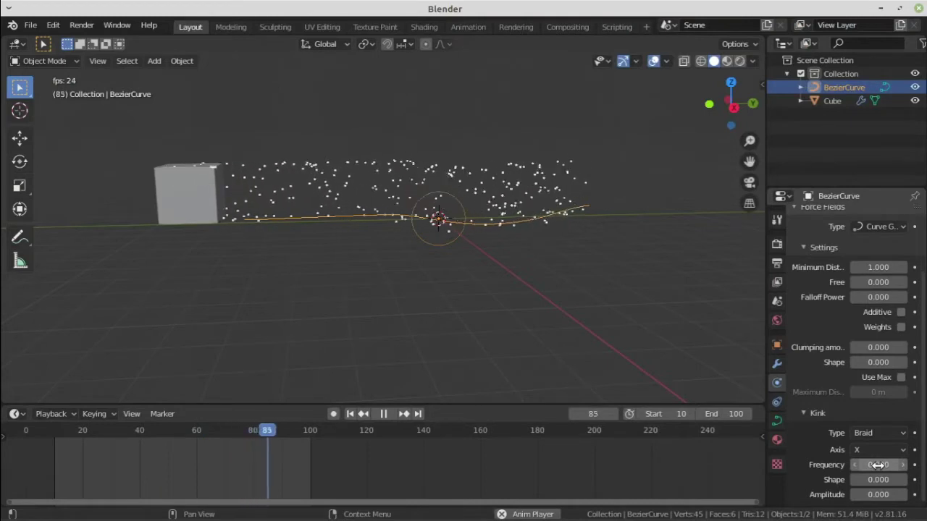
mouse_move(879, 465)
mouse_down()
mouse_move(868, 465)
mouse_move(871, 480)
mouse_up()
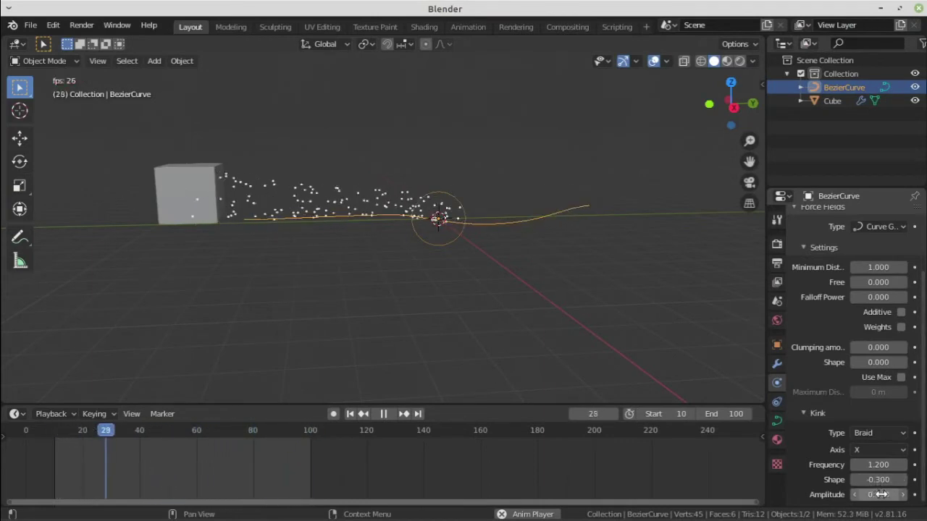
Scale the cube emitter down to a small cube and move it to the start of the Bezier curve.
click(196, 189)
key(s)
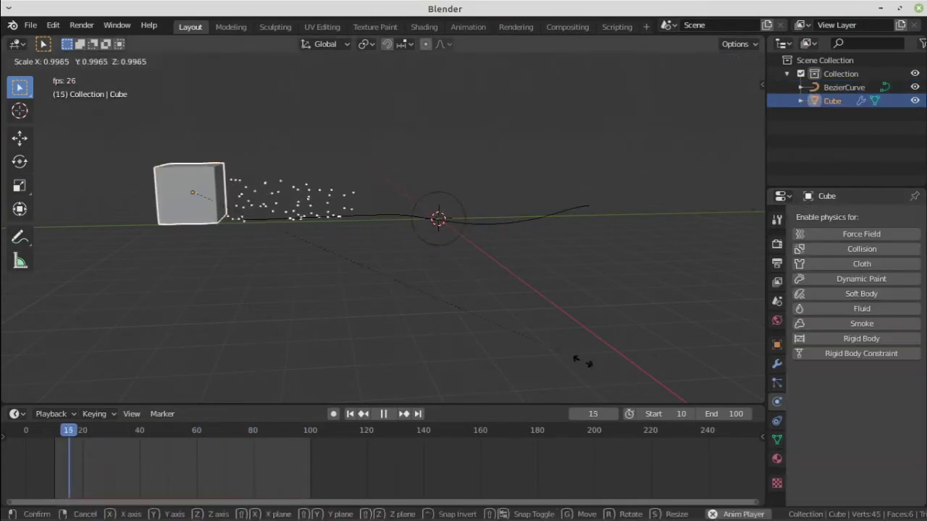
click(386, 309)
key(g)
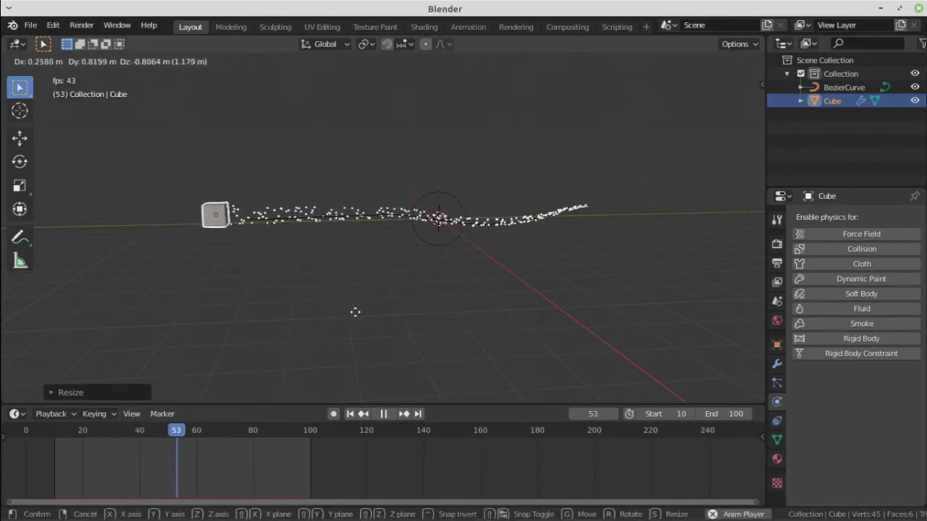
click(364, 316)
key(s)
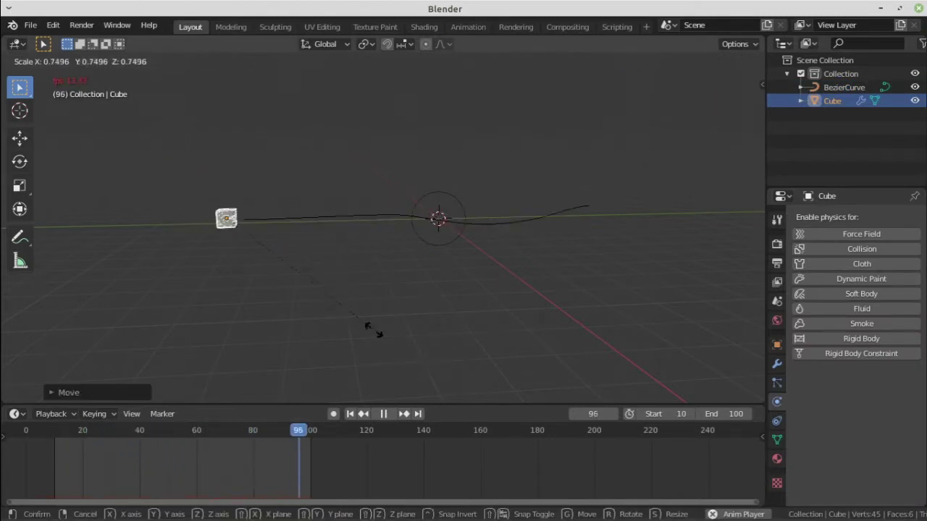
click(373, 327)
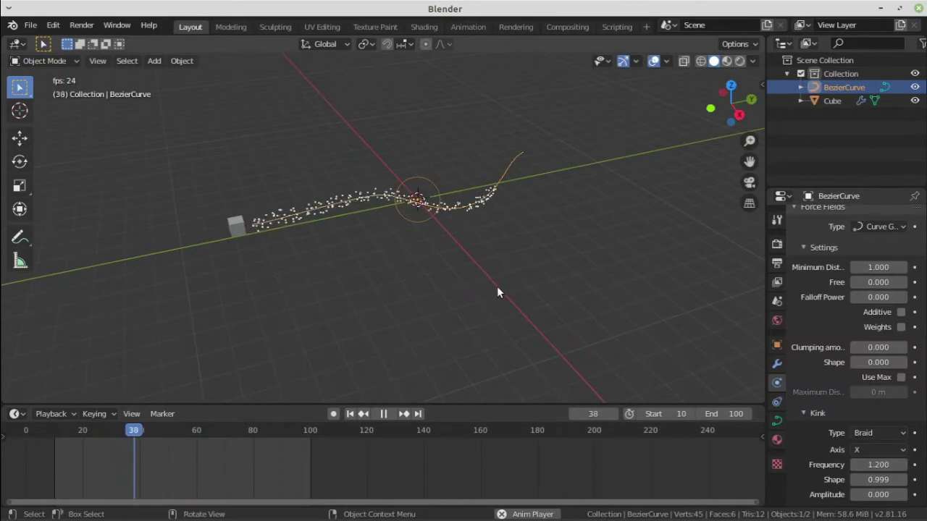
Set the curve guide's kink Shape and clumping Shape to 0.999, and its Clumping amount to -1.
scroll(498, 290, up, 1)
middle_drag(481, 257, 406, 225)
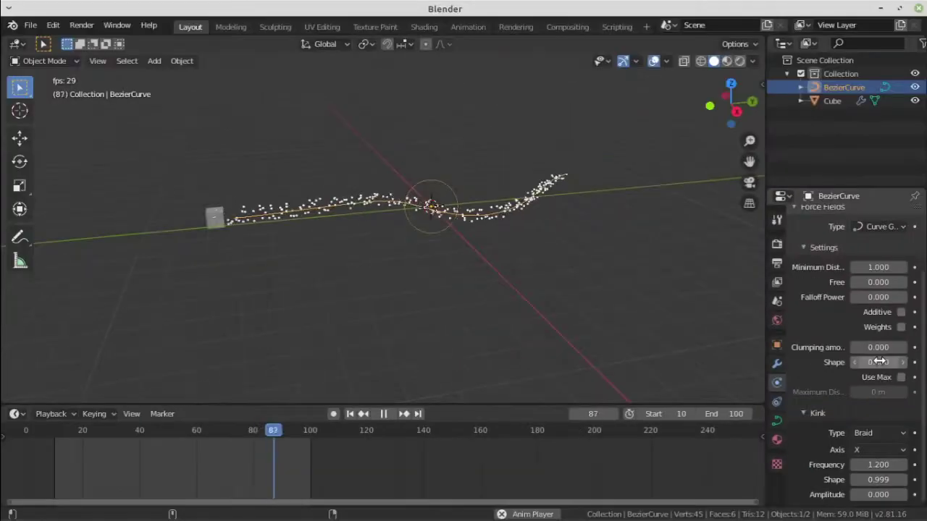
drag(878, 362, 804, 348)
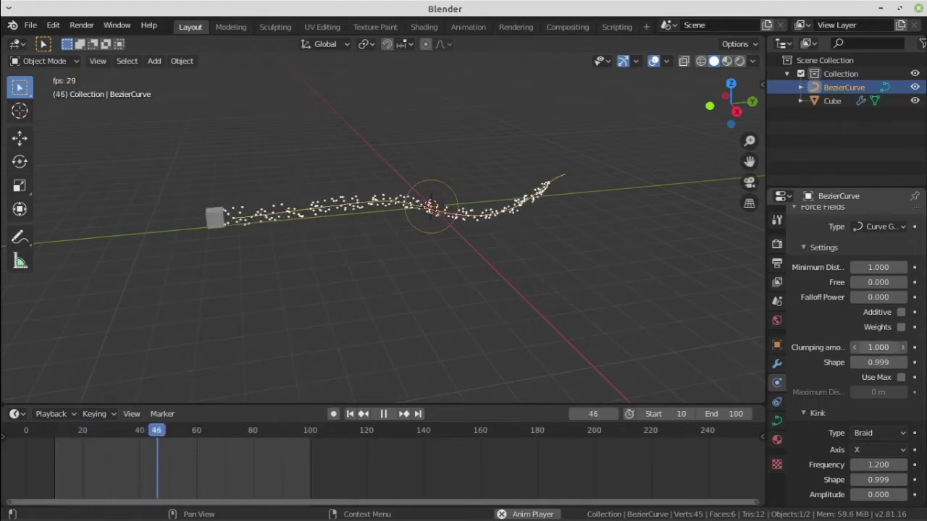
middle_drag(263, 310, 235, 243)
scroll(236, 243, up, 3)
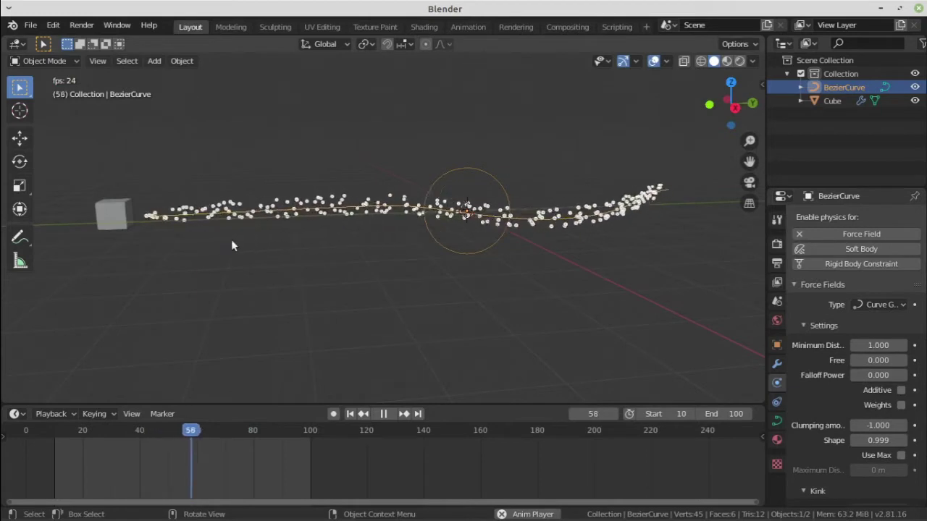
middle_drag(249, 250, 291, 233)
scroll(271, 192, down, 3)
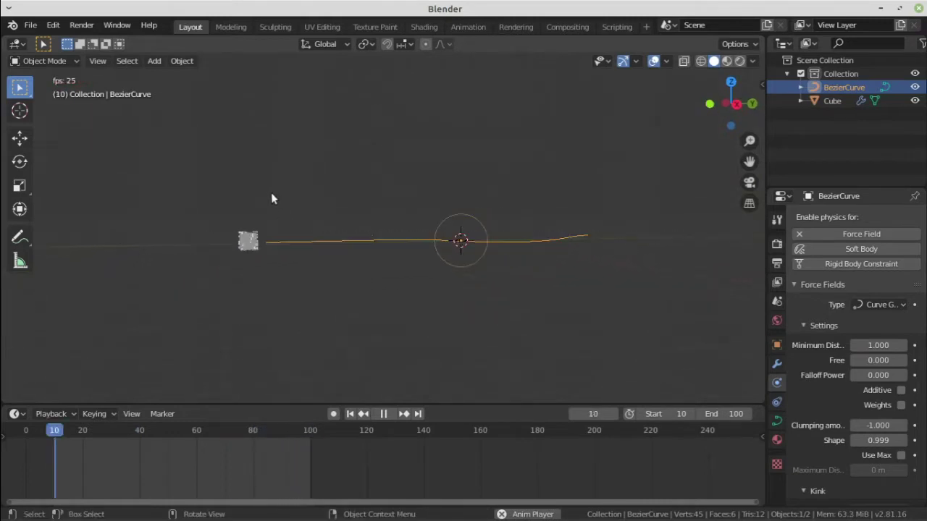
Add an ico sphere and place it in the empty space beyond the cube, away from the curve.
shift+middle_drag(174, 246, 242, 240)
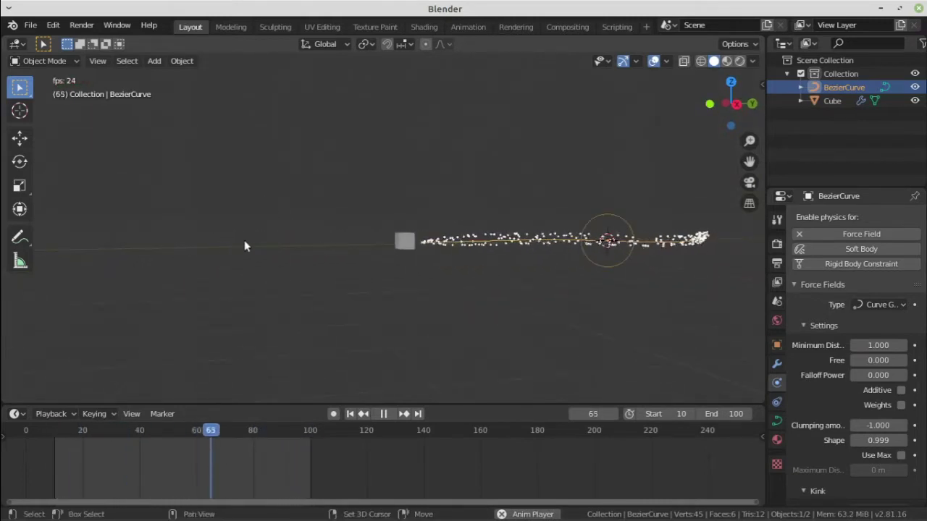
key(shift+a)
mouse_move(245, 241)
mouse_move(227, 229)
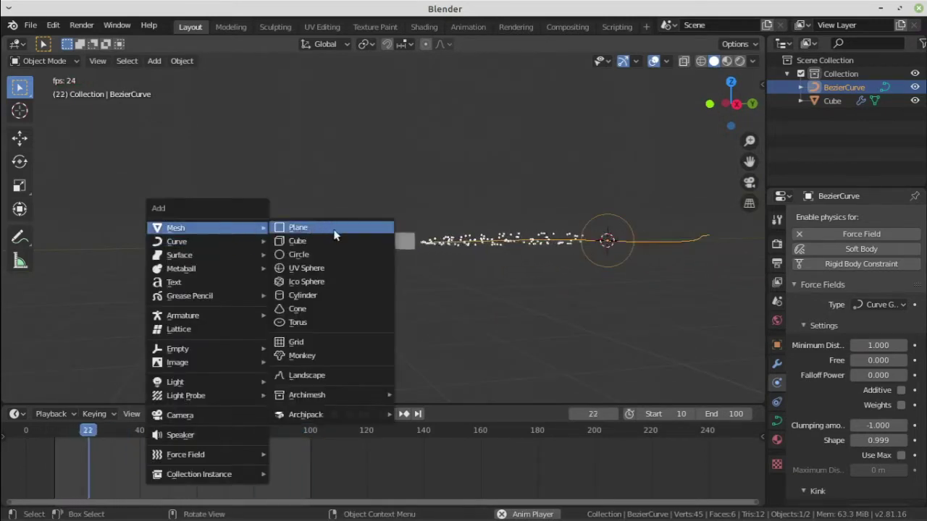
click(335, 282)
key(g)
click(252, 277)
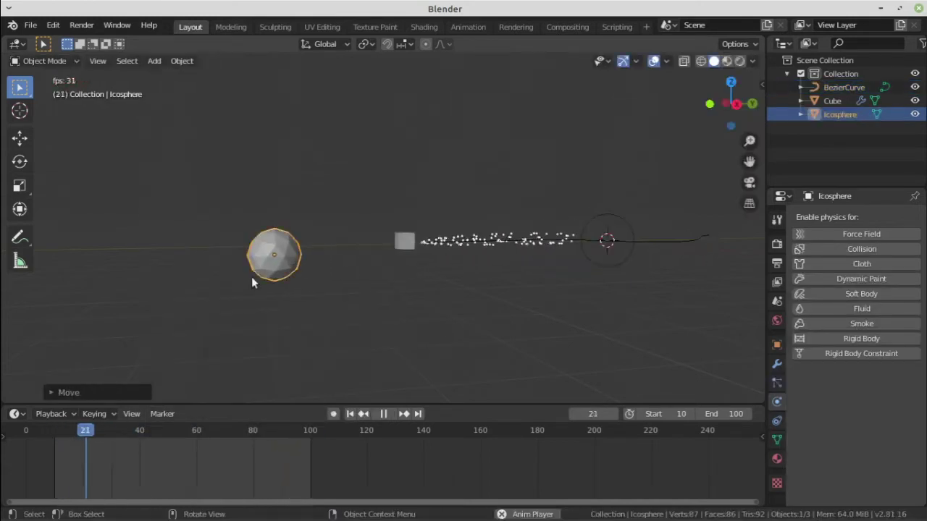
Switch to the Shading workspace and create a new material for the icosphere.
click(423, 27)
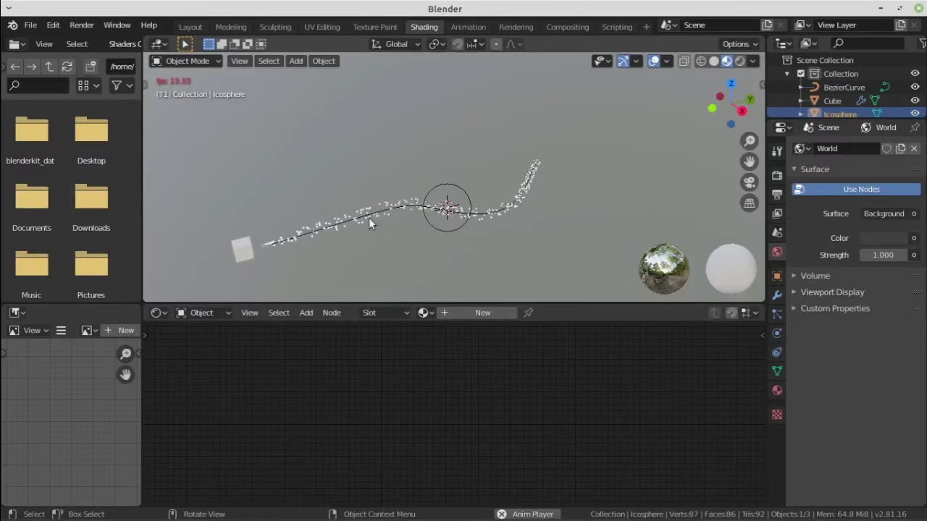
key(KP_Decimal)
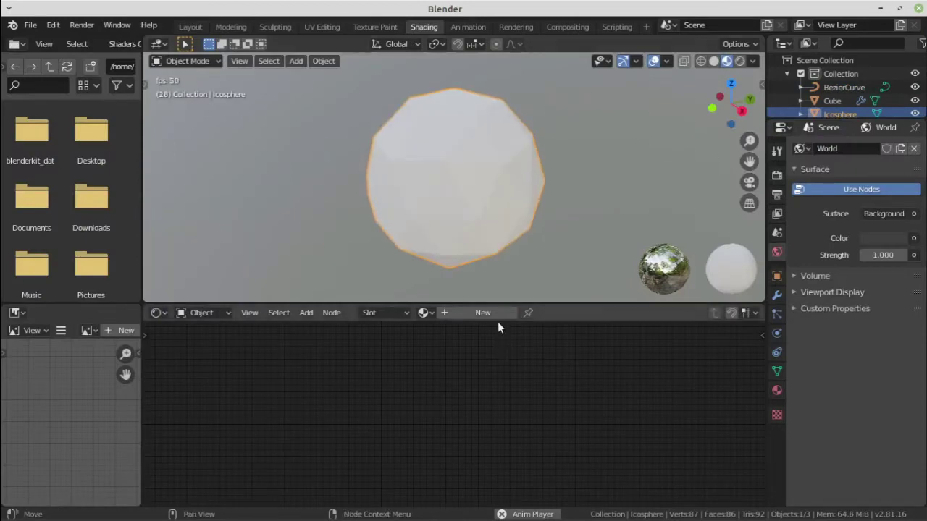
click(495, 313)
middle_drag(498, 337, 549, 400)
drag(389, 386, 461, 440)
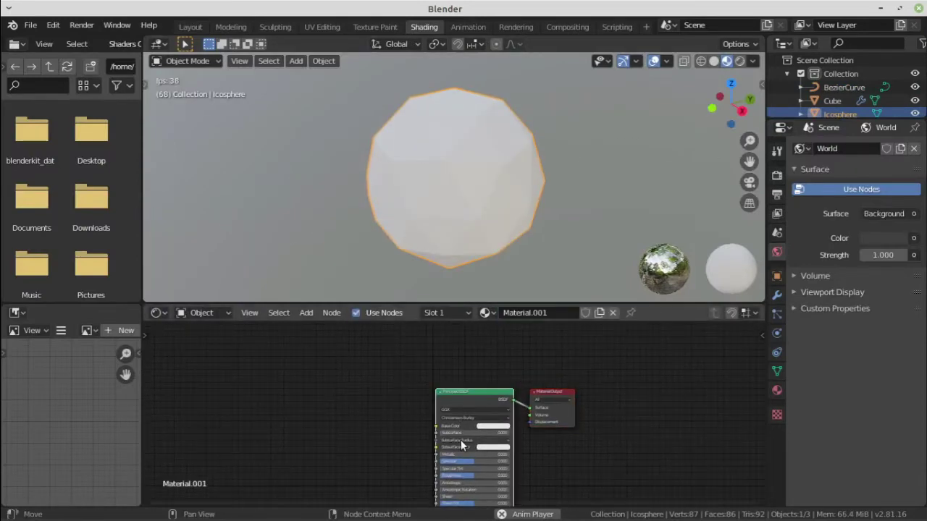
Replace the material's Principled BSDF with an Emission shader connected to the Material Output's Surface, spacing the nodes apart.
key(x)
key(shift+a)
text(s)
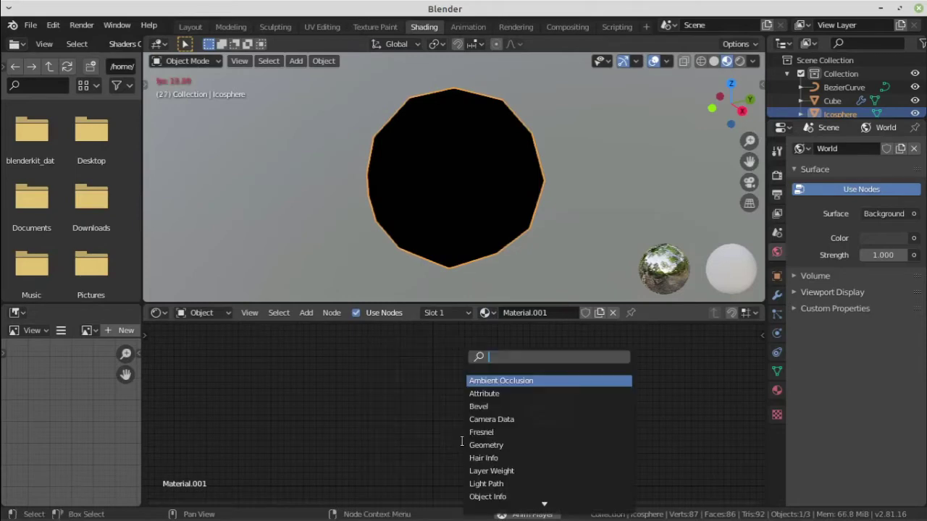
text(emis)
key(Return)
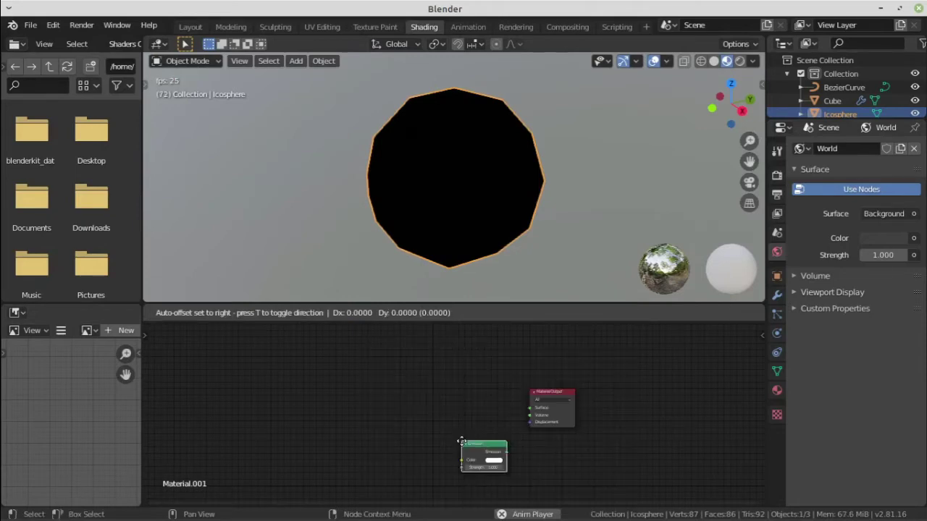
click(402, 374)
drag(412, 359, 541, 423)
key(f)
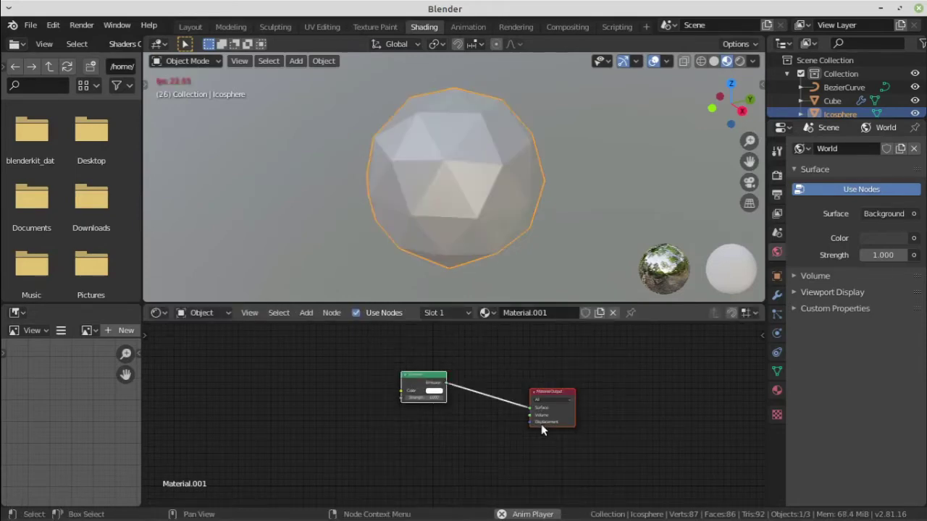
drag(331, 352, 448, 438)
key(g)
click(451, 456)
scroll(423, 407, up, 3)
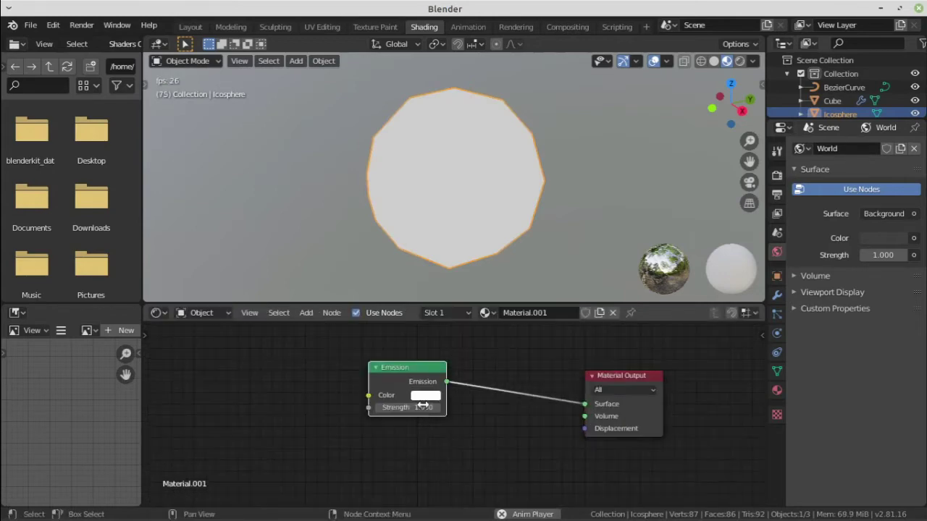
Set the Emission colour to orange-red (H 0.043, S 0.720, V 1.000) and its strength to 20.
click(428, 396)
click(450, 305)
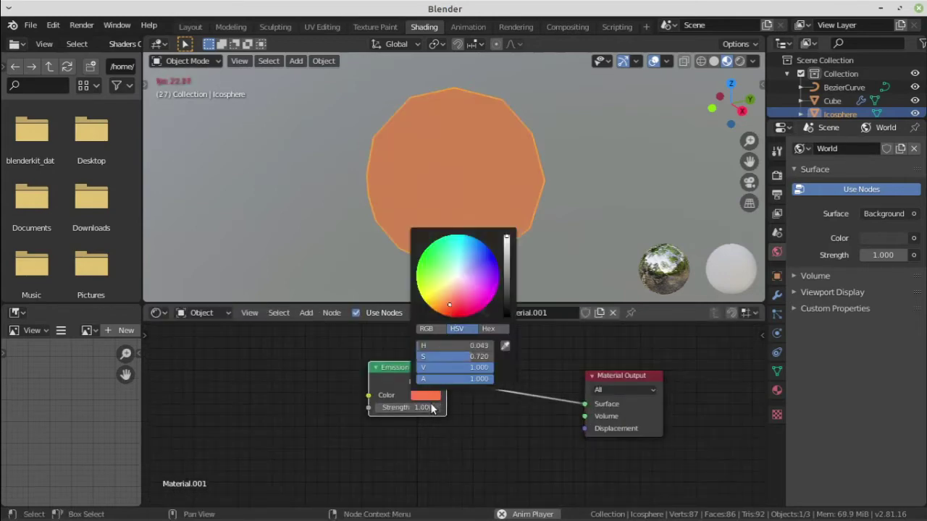
click(427, 407)
text(20)
key(Return)
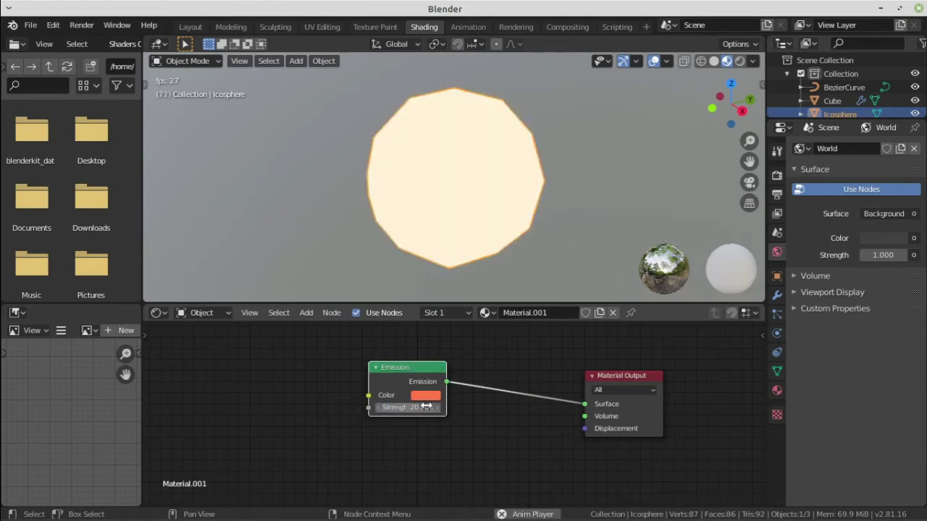
Enable Bloom in the Eevee render settings and return to the Layout workspace.
click(777, 175)
click(806, 257)
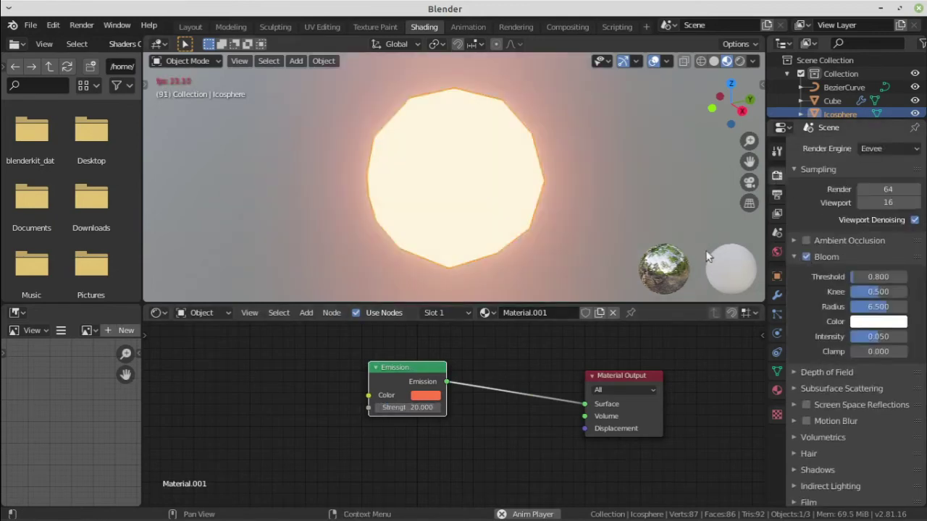
click(190, 27)
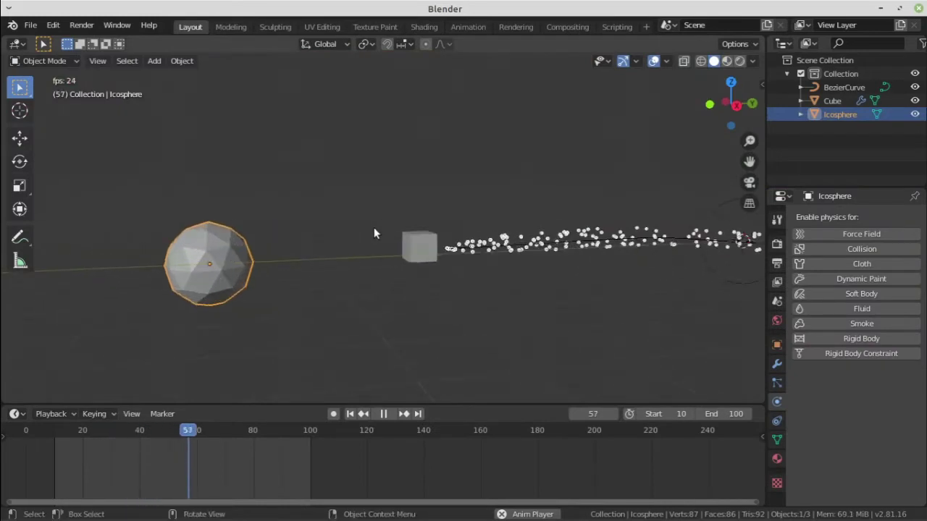
Reposition the icosphere slightly nearer the cube, still clear of the particle stream.
scroll(449, 261, up, 3)
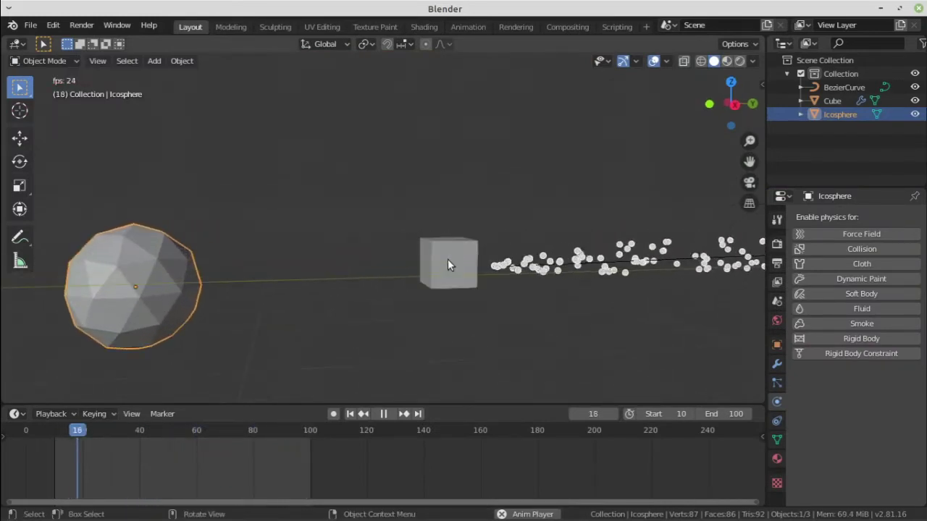
scroll(448, 262, down, 2)
key(g)
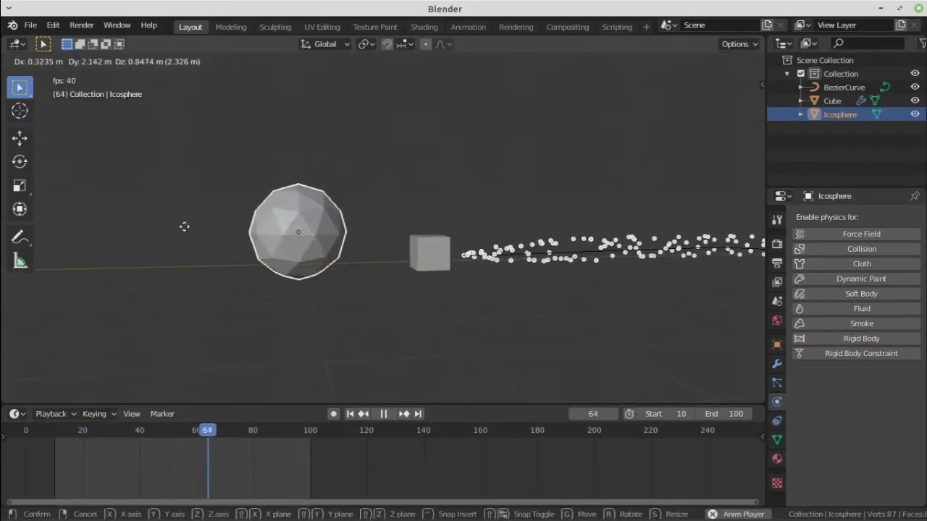
click(244, 234)
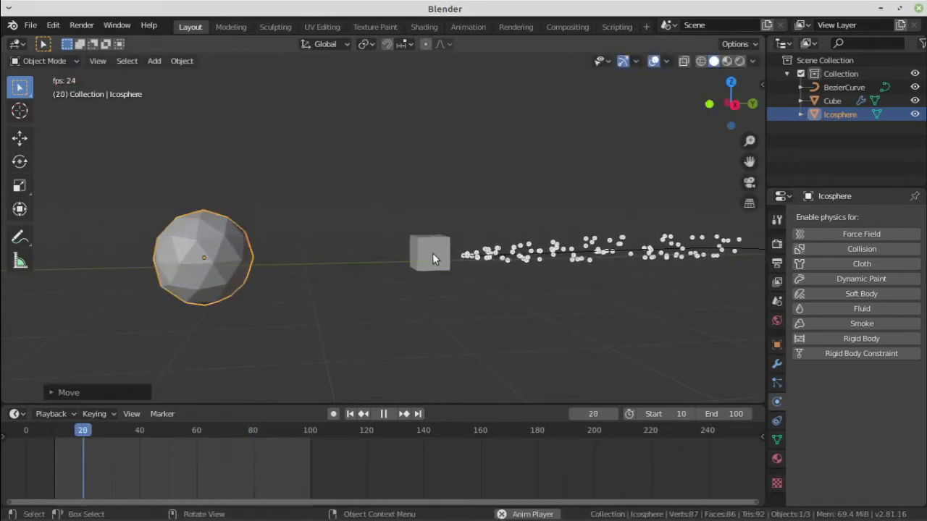
Set the cube's particle system to render its particles as Object.
click(433, 253)
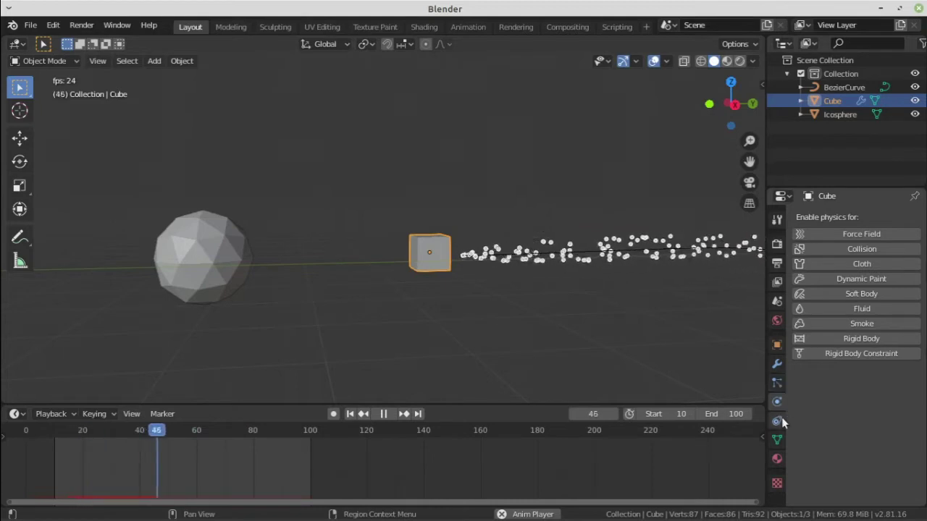
click(778, 384)
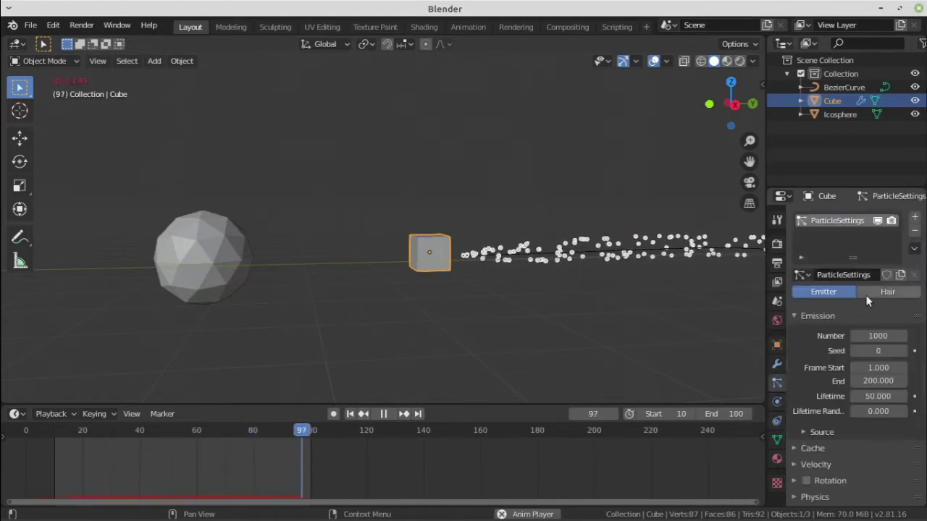
scroll(863, 301, down, 3)
scroll(861, 308, down, 2)
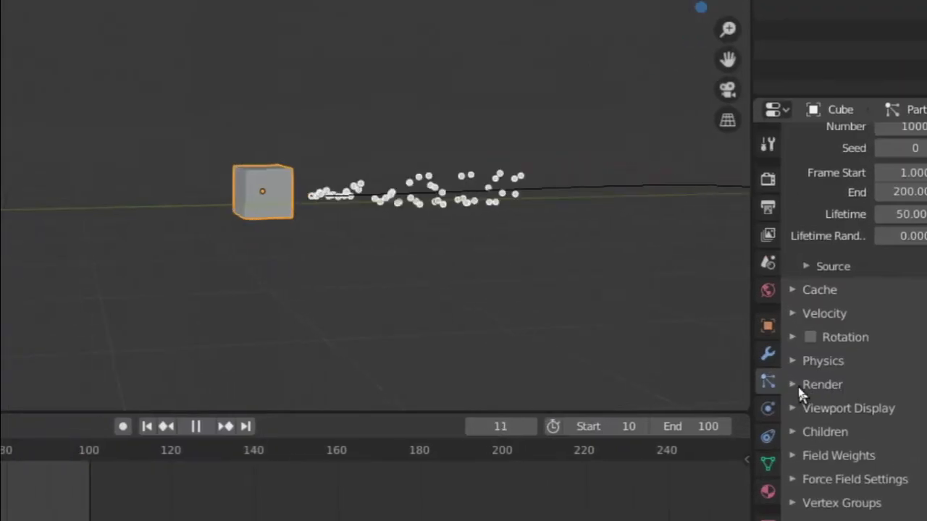
click(796, 384)
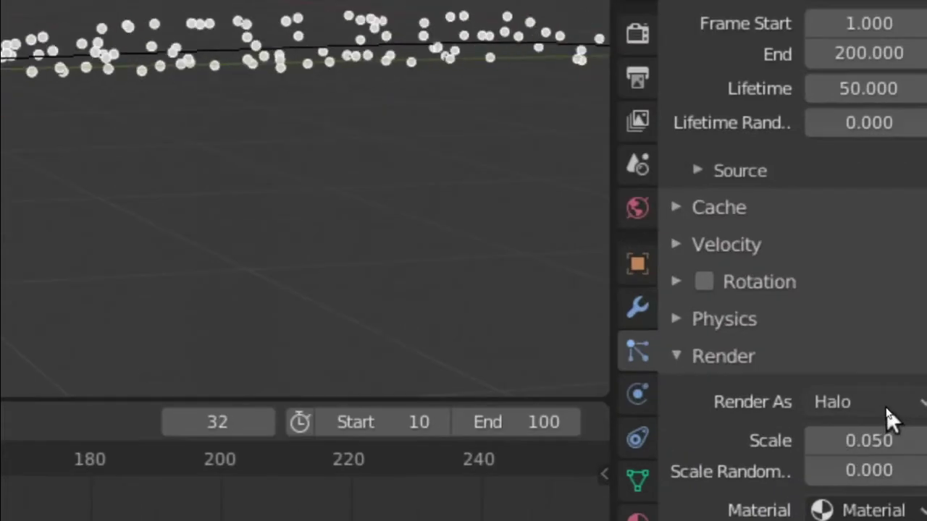
click(880, 406)
click(866, 308)
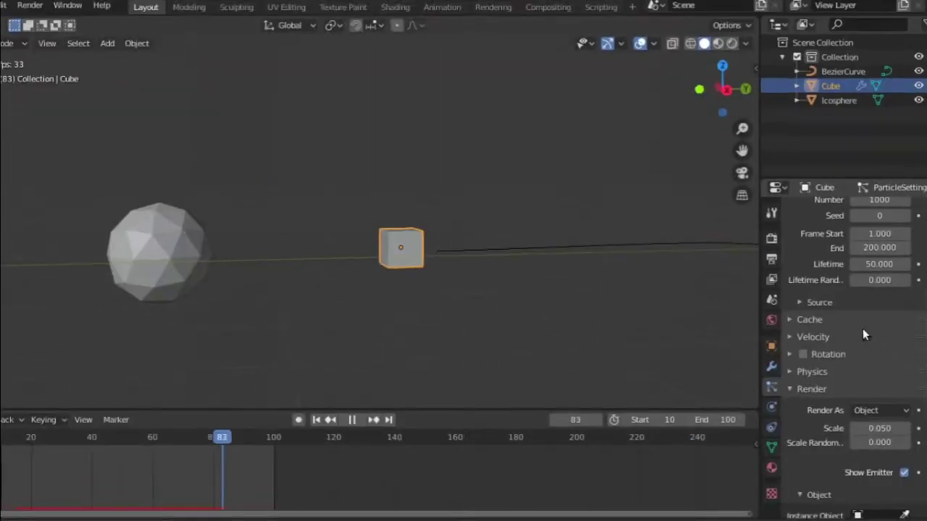
Assign the icosphere as the particle system's Instance Object.
scroll(914, 376, down, 5)
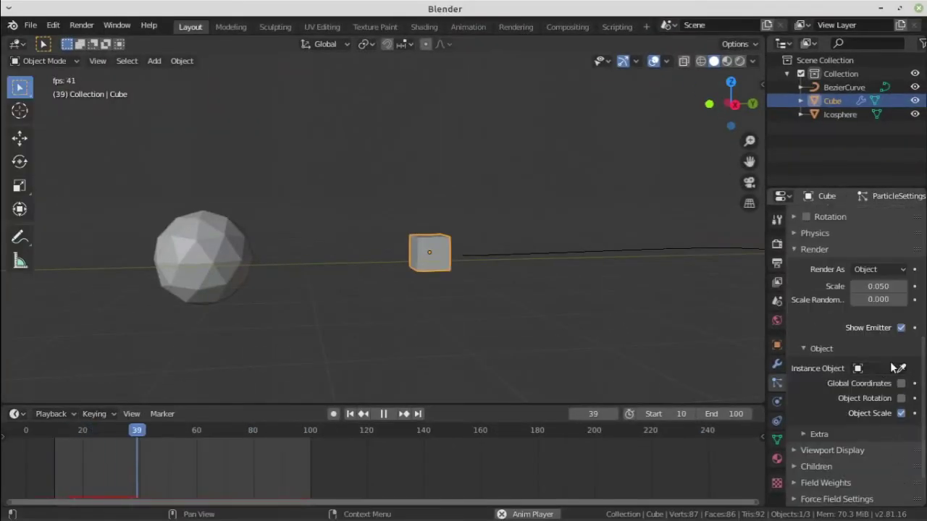
scroll(903, 371, up, 1)
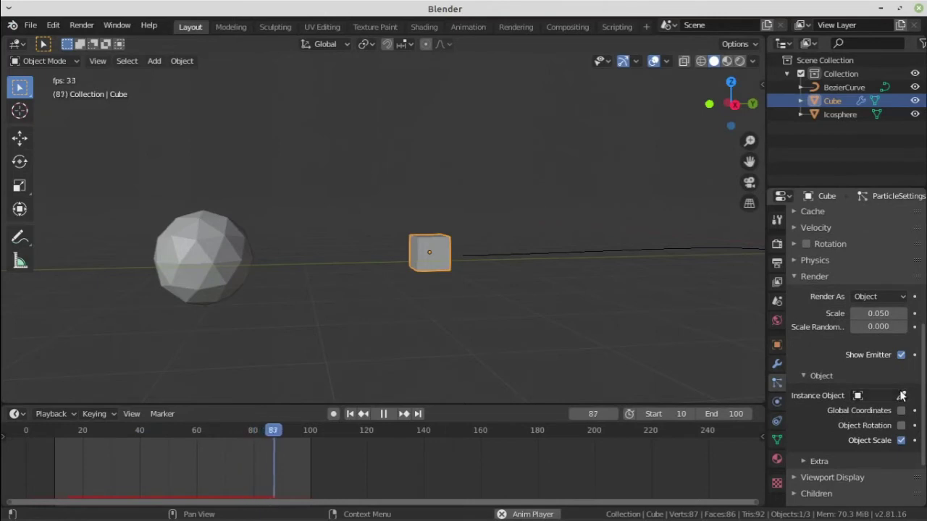
click(902, 396)
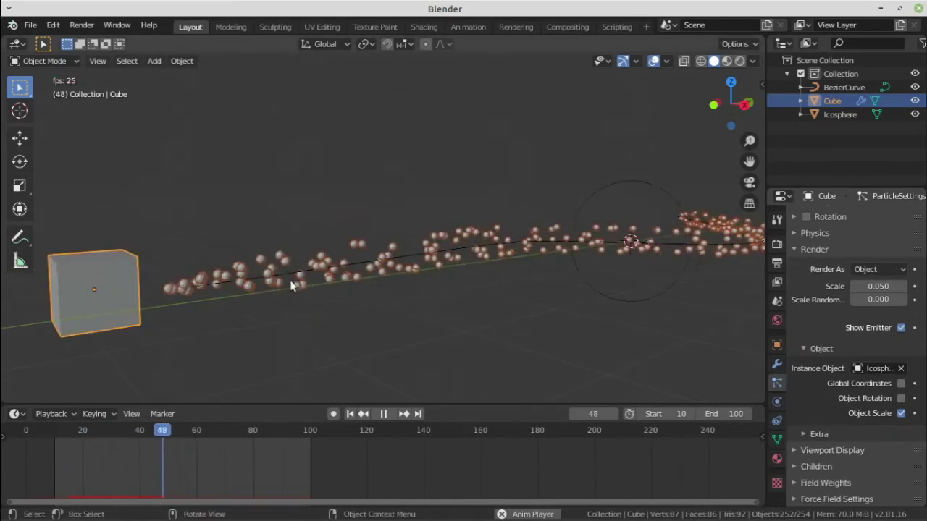
click(275, 310)
click(319, 257)
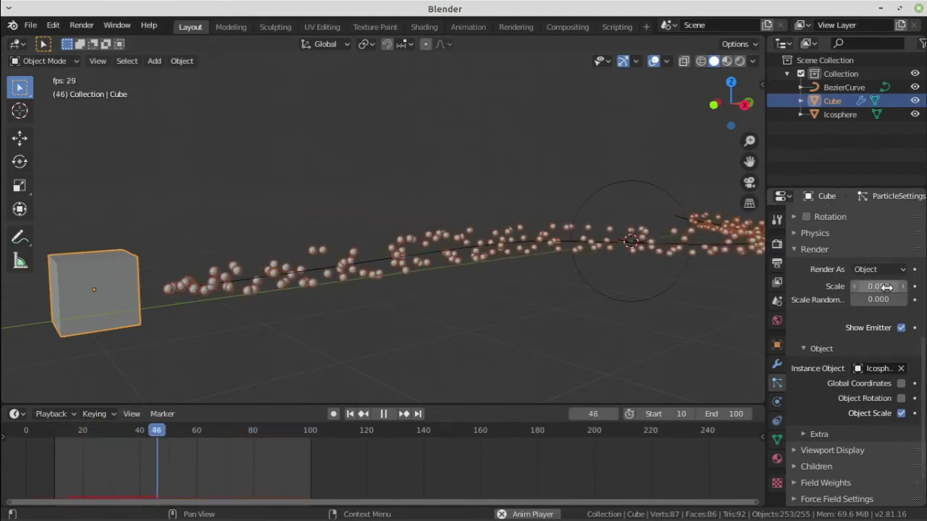
scroll(884, 289, up, 2)
scroll(883, 288, down, 2)
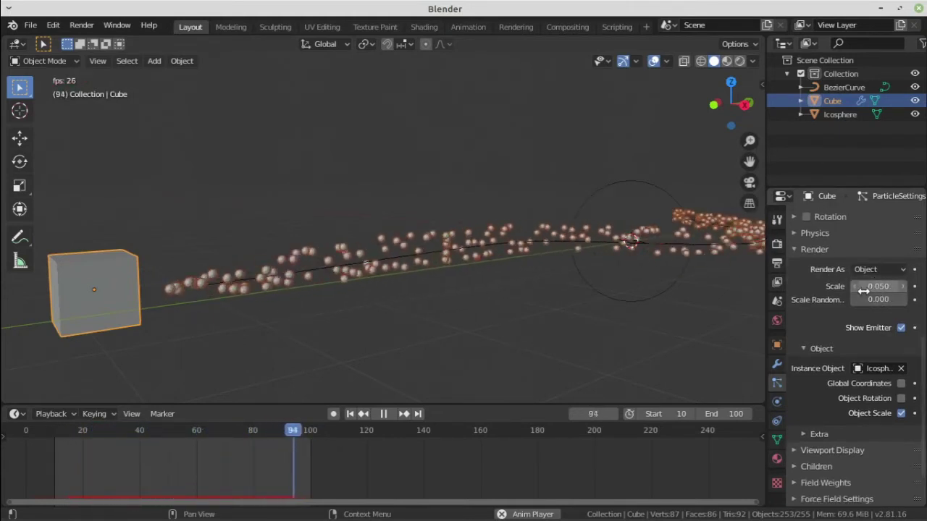
Set the cube's particle render Scale to 0.030 and Scale Randomness to 1.000.
click(855, 286)
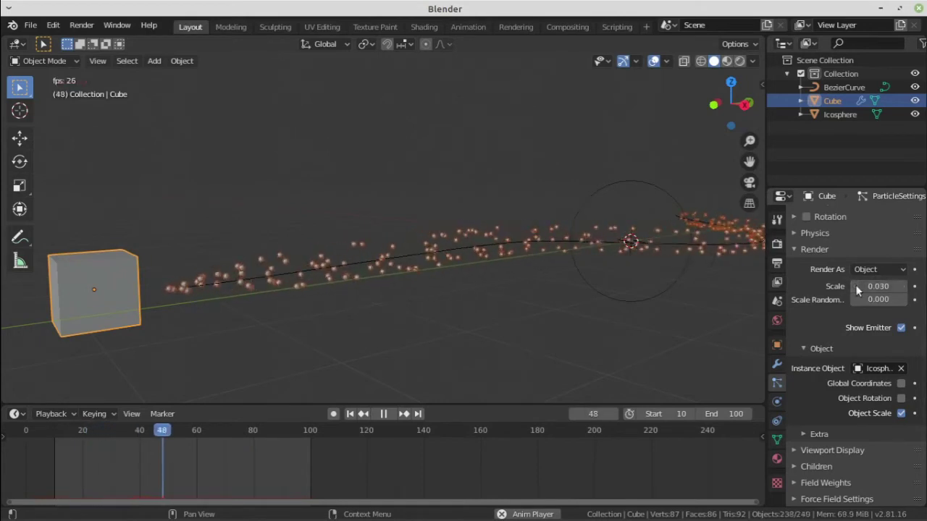
click(855, 286)
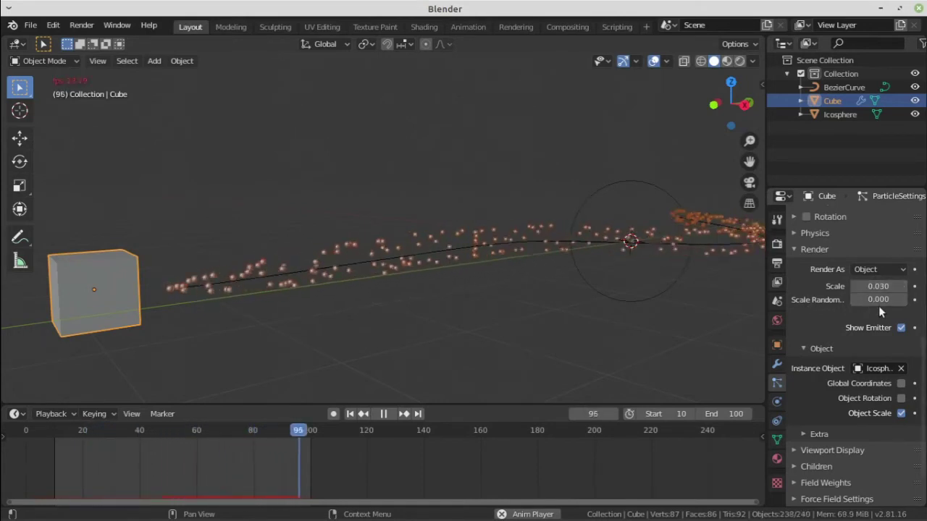
drag(878, 299, 908, 299)
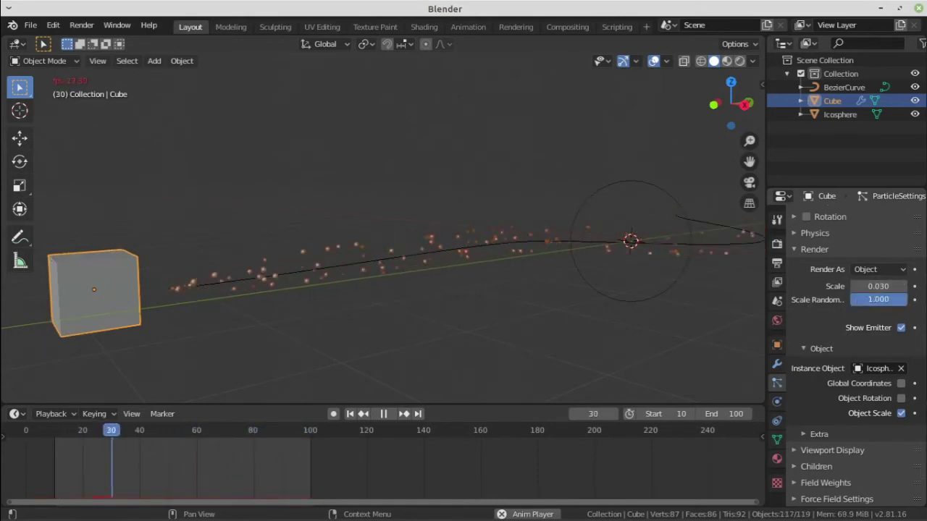
Preview the glowing particle stream in Material Preview from several angles, and return to Solid shading with playback stopped.
click(482, 304)
mouse_move(456, 304)
middle_down()
mouse_move(390, 300)
mouse_move(395, 290)
mouse_move(425, 285)
mouse_move(345, 333)
middle_up()
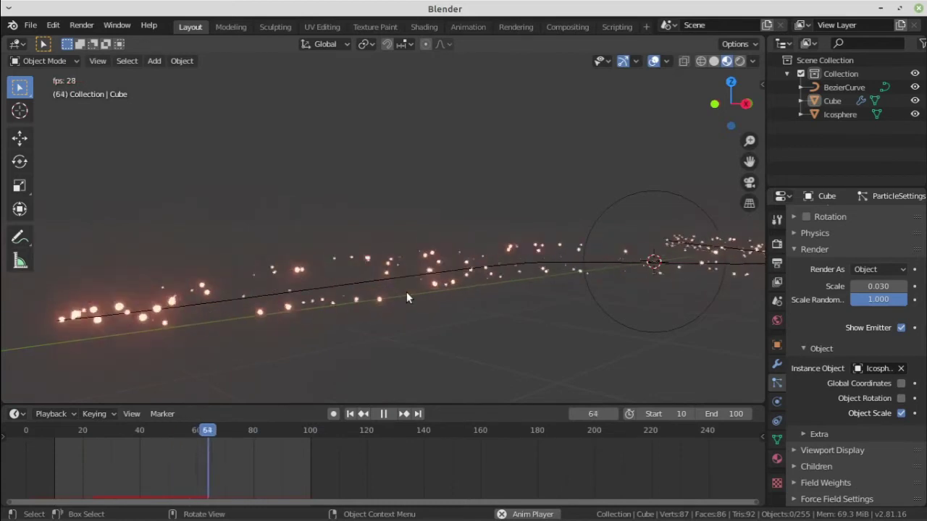
middle_drag(407, 291, 697, 108)
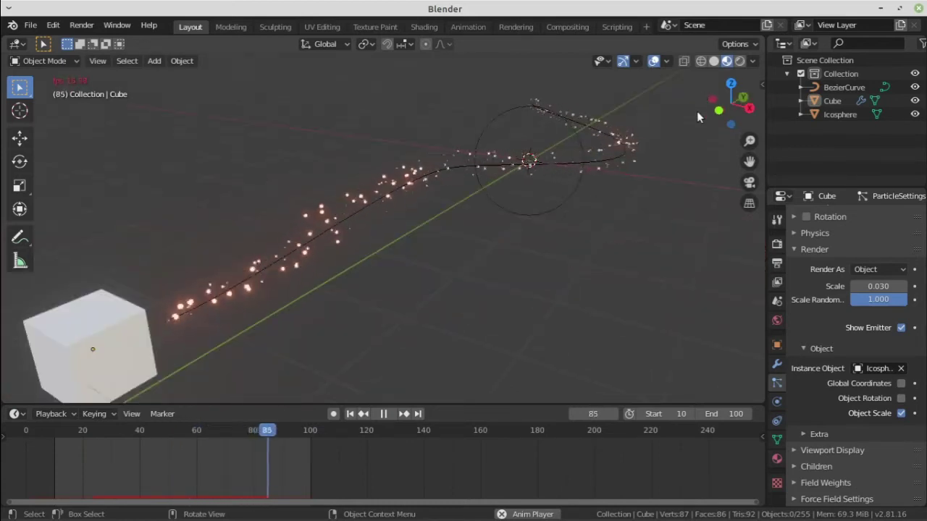
key(z)
key(6)
middle_drag(579, 254, 468, 246)
key(space)
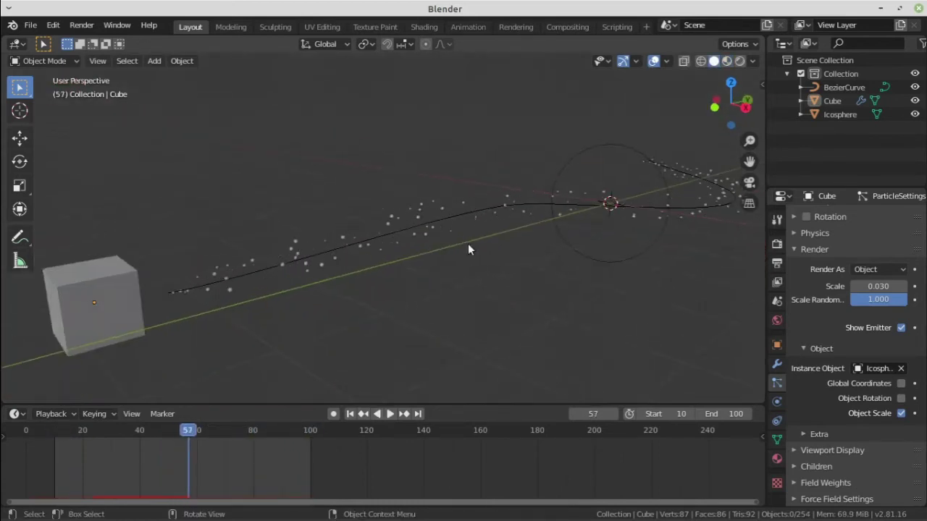
Set the cube's particle Number to 5000 and play the animation.
click(97, 290)
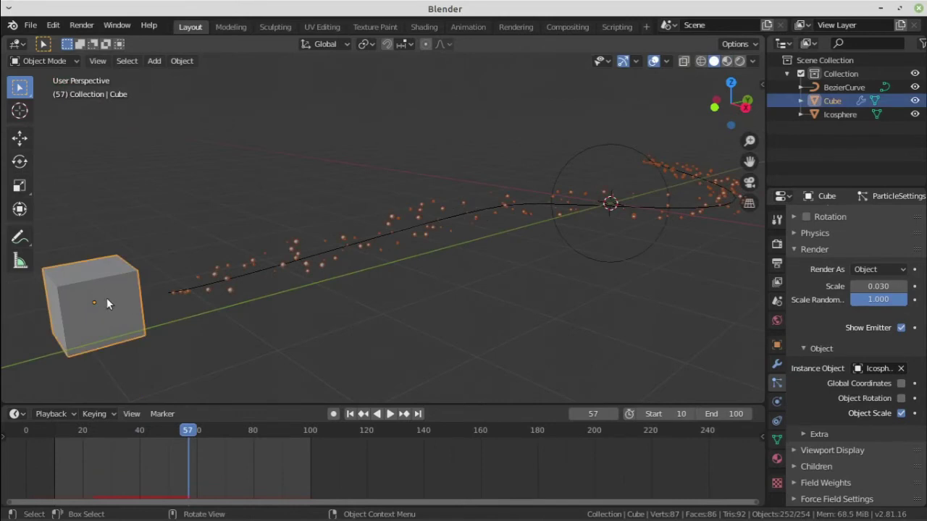
scroll(888, 314, up, 10)
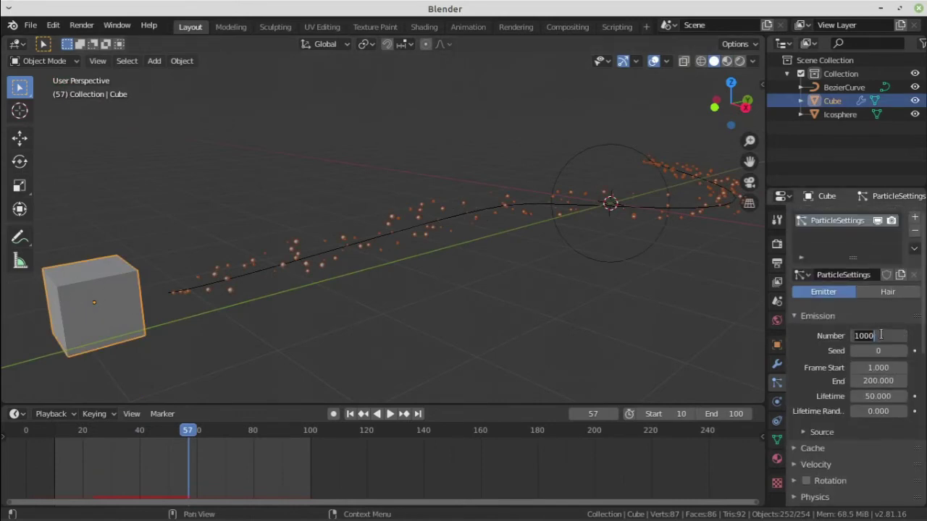
click(881, 336)
text(5000)
key(Return)
key(space)
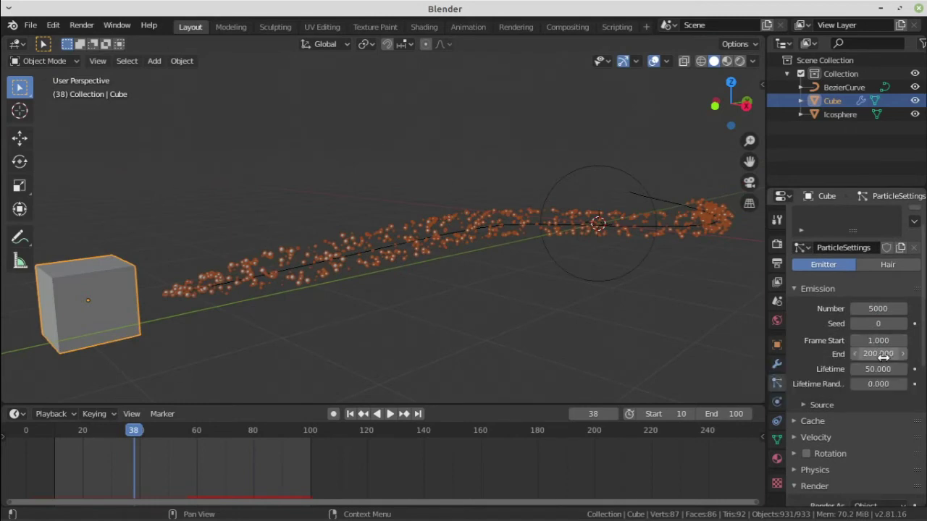
Set the particle emission End frame to 50 and play the animation to check the denser stream.
text(50)
key(Return)
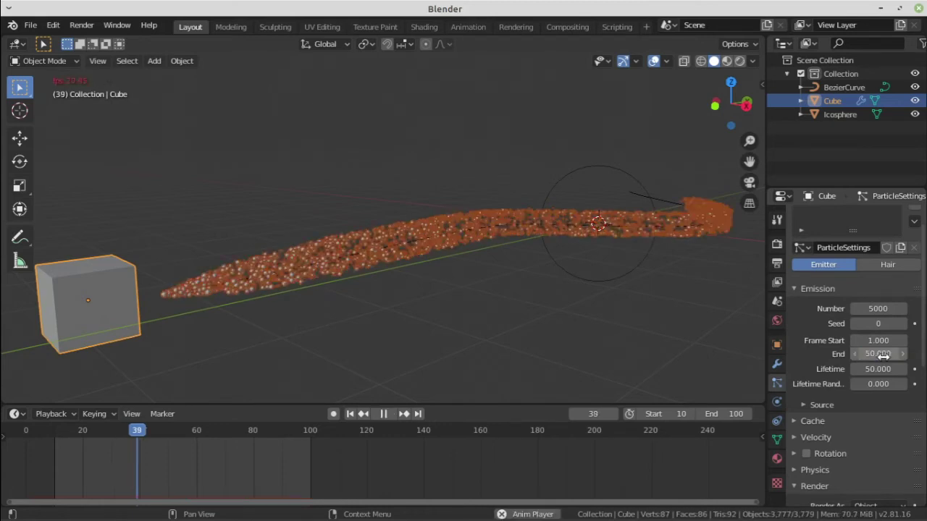
key(space)
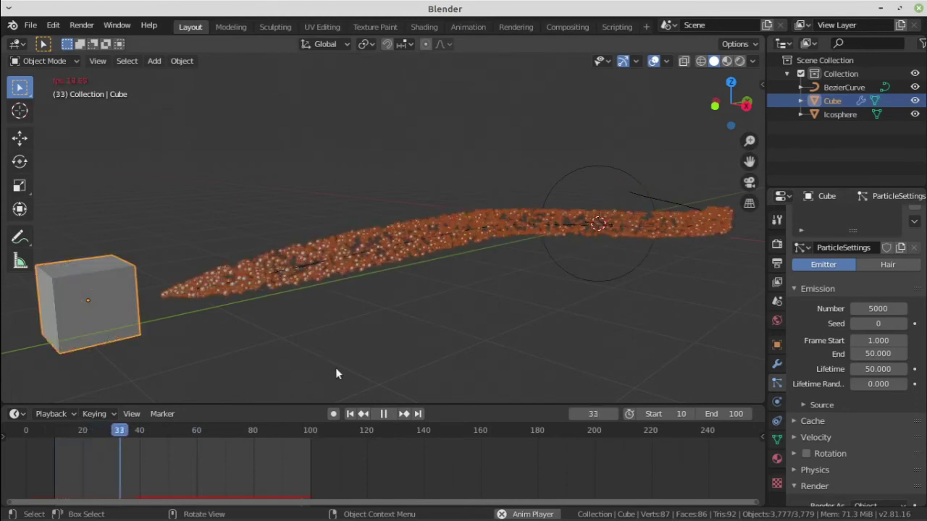
key(space)
Set the timeline's start frame to 1 and play the animation.
click(659, 413)
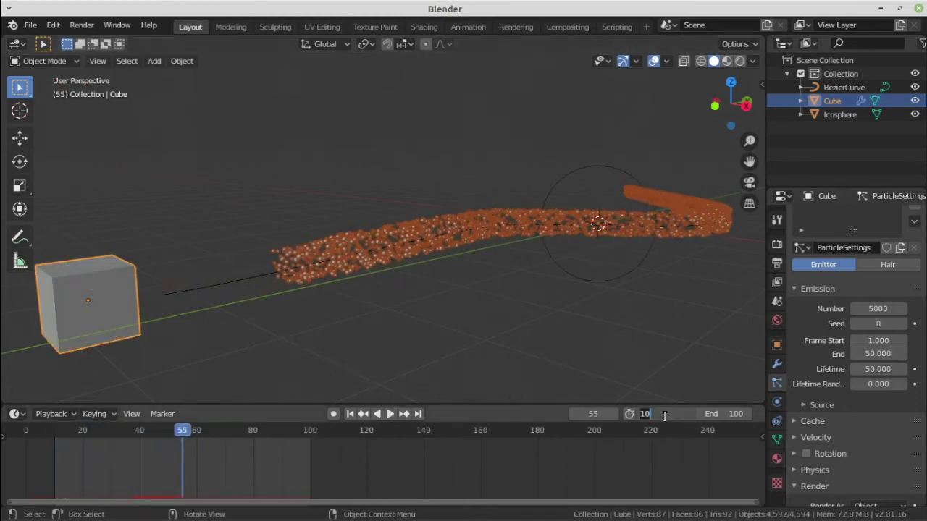
key(space)
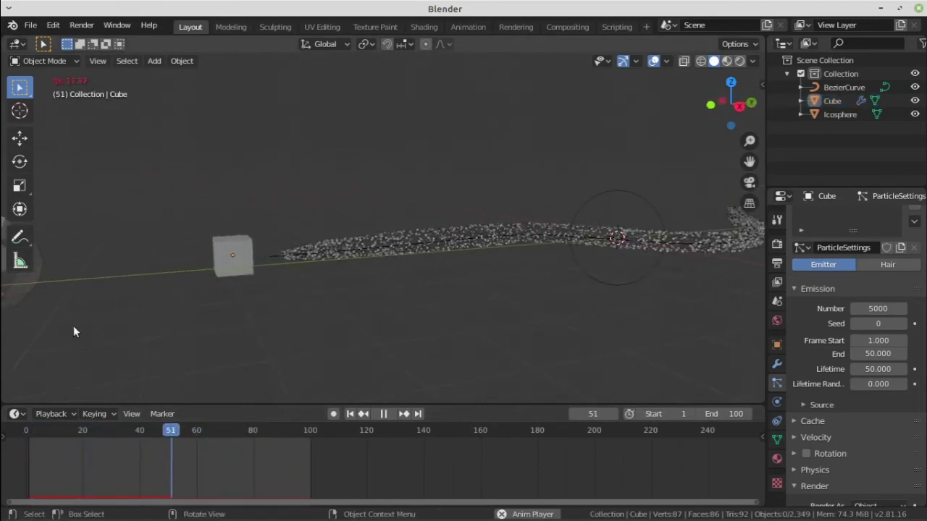
key(space)
Change the icosphere material's Emission color to cyan in the Shading workspace.
middle_drag(73, 325, 51, 315)
click(86, 246)
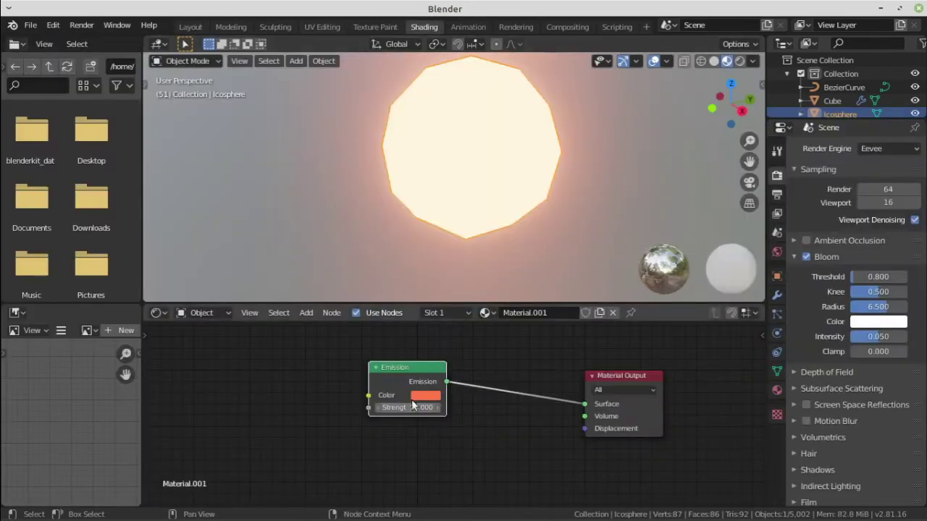
click(423, 396)
click(467, 243)
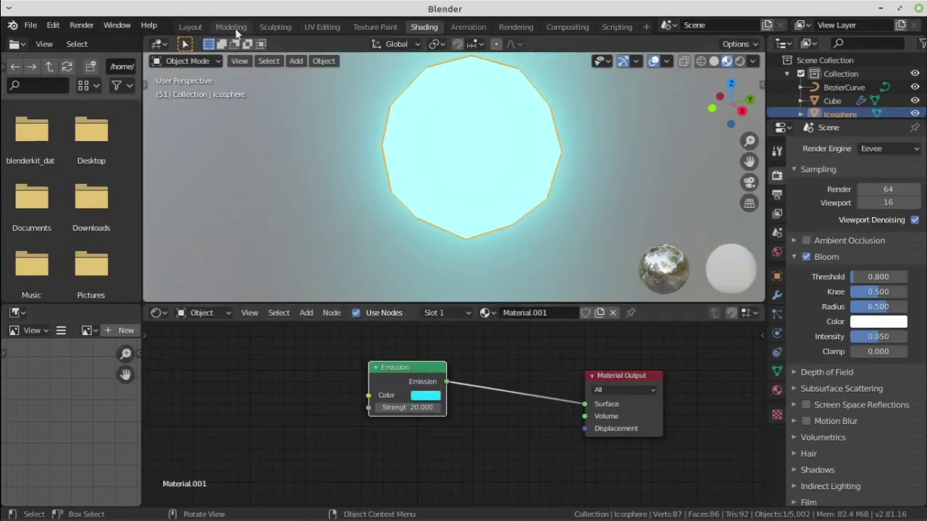
Return to the Layout workspace and preview the cyan particle stream in Material Preview.
click(191, 26)
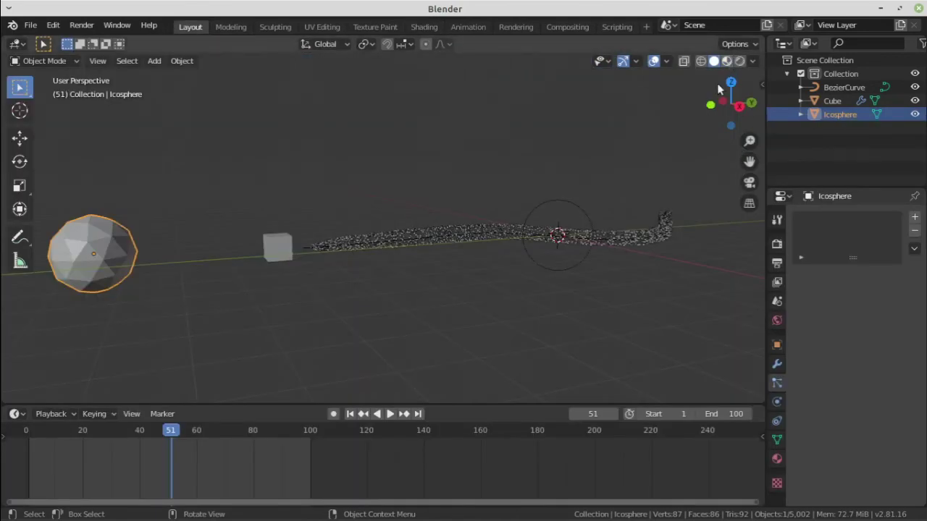
click(726, 61)
scroll(524, 250, up, 4)
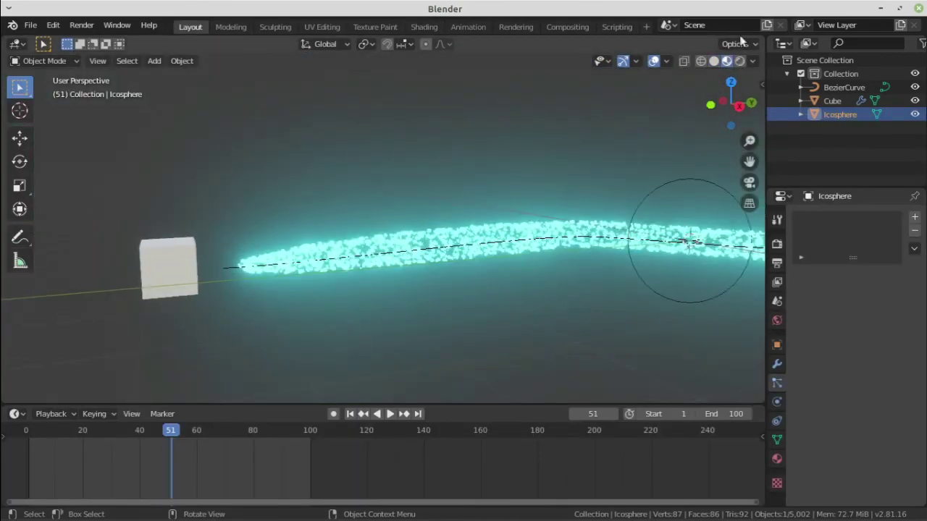
Switch back to Solid shading and play the particle animation along the whole curve.
click(714, 62)
mouse_move(339, 268)
middle_down()
mouse_move(420, 276)
mouse_move(381, 256)
middle_up()
key(space)
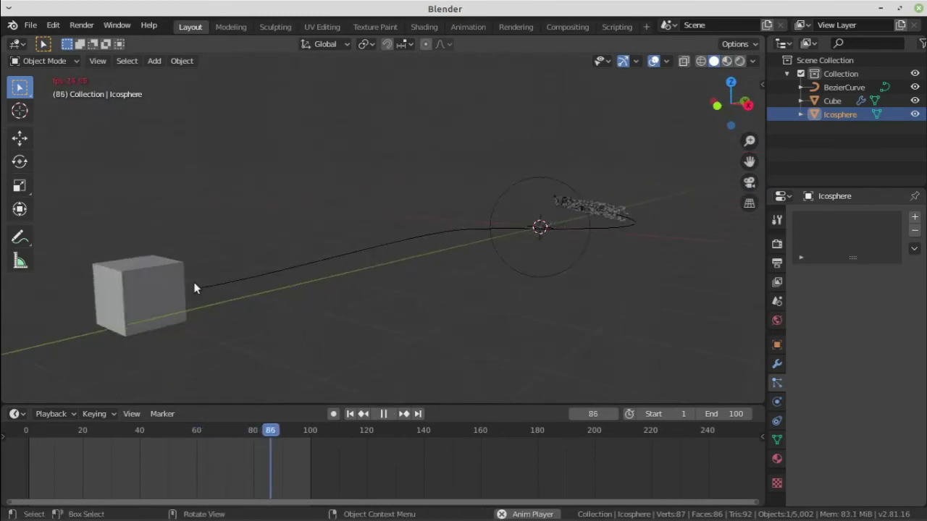
key(space)
Examine the cube's material in the Shading workspace, and view the particle stream from other angles in Layout.
click(419, 25)
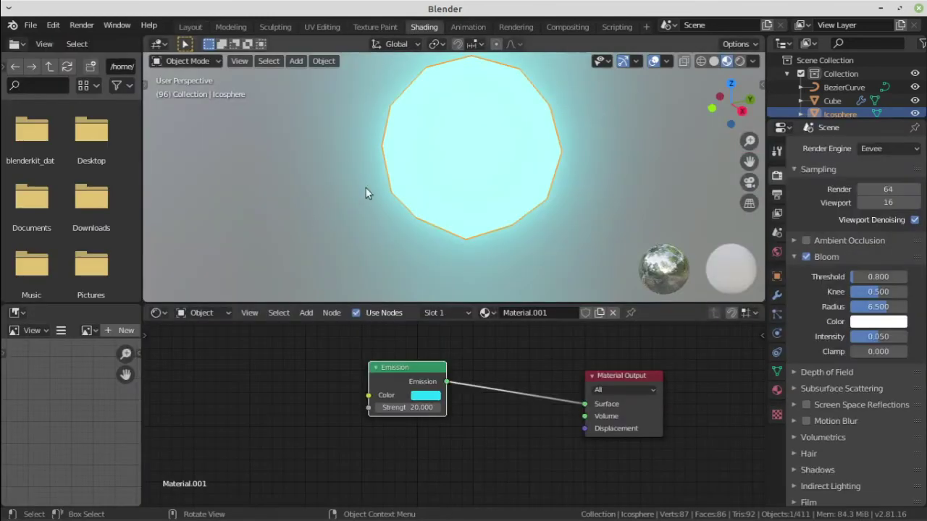
scroll(517, 136, down, 4)
click(580, 156)
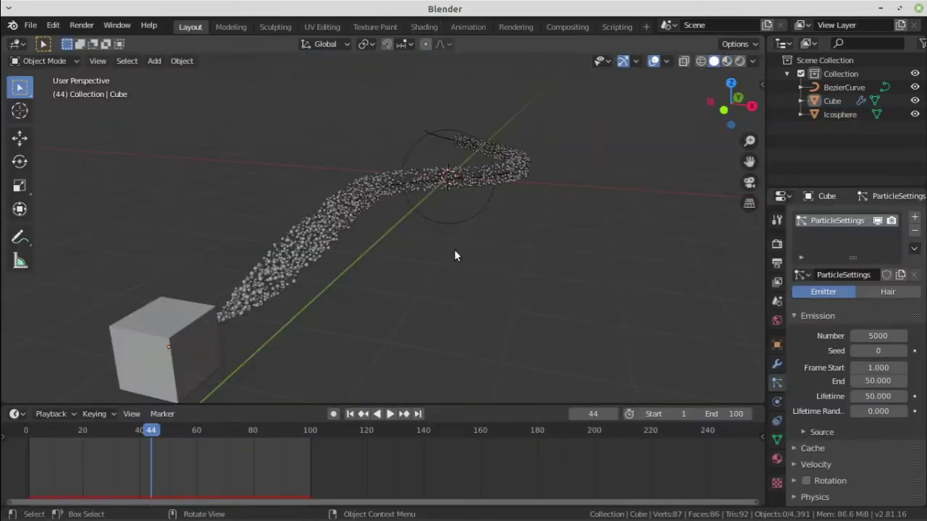
middle_drag(455, 251, 491, 288)
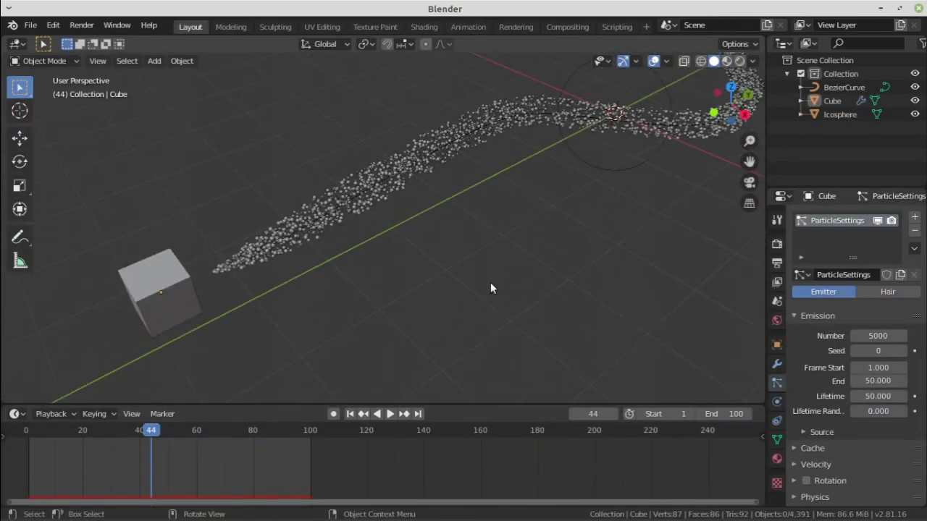
shift+middle_drag(550, 193, 355, 225)
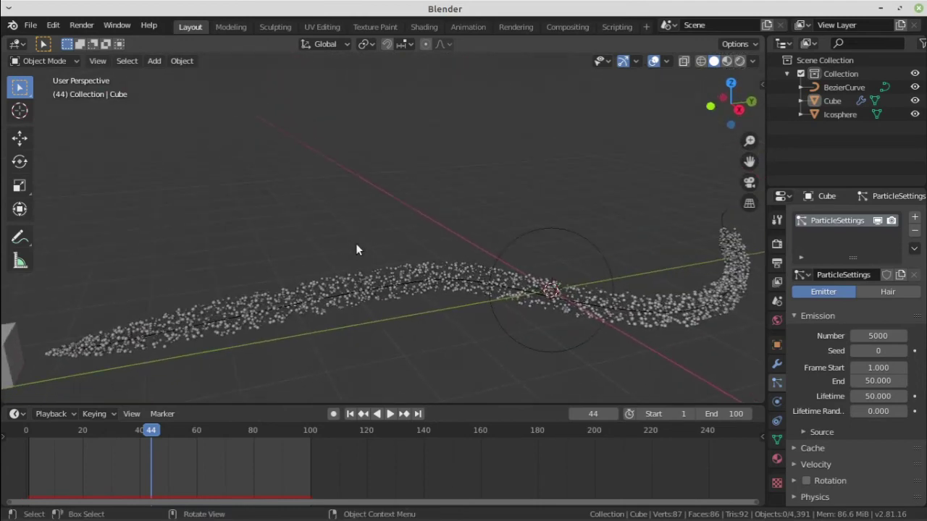